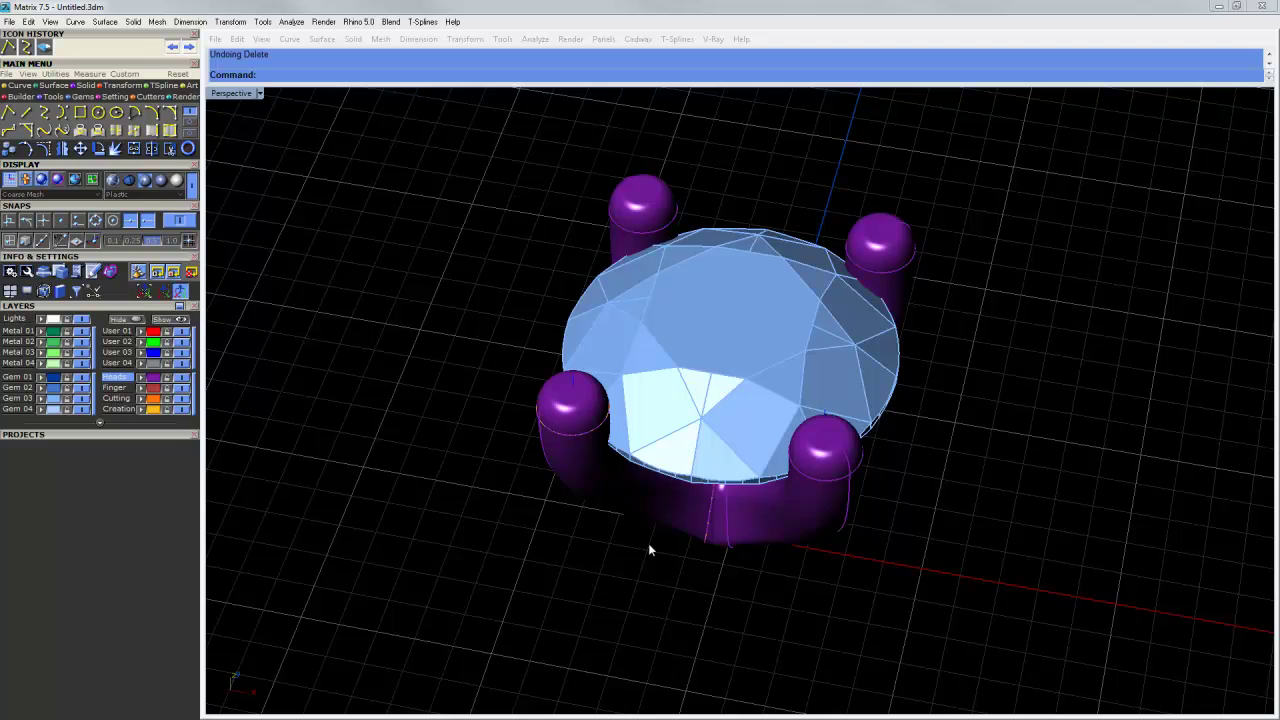
# - Slightly rotate the profile curve at the base of the four-prong head to reshape the linked prong surfaces
pyautogui.moveTo(650, 543); pyautogui.dragTo(683, 499, button='right')
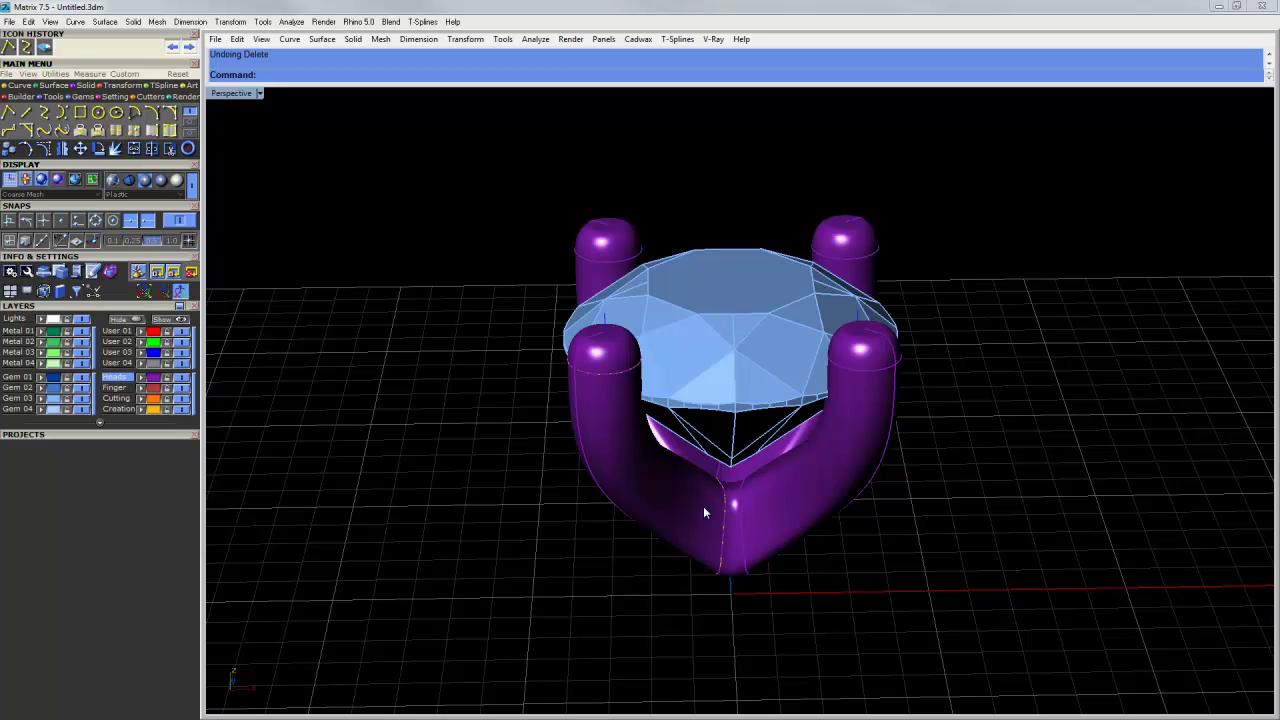
pyautogui.moveTo(874, 529); pyautogui.dragTo(756, 481, button='right')
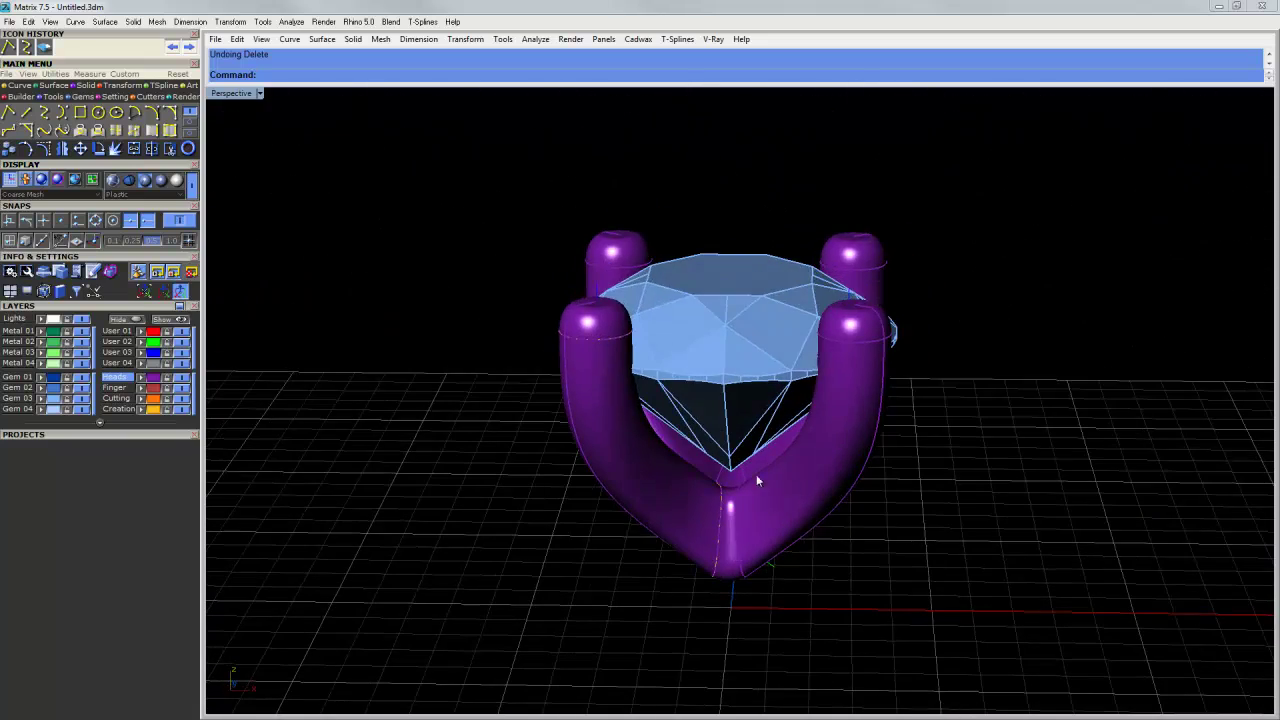
pyautogui.moveTo(869, 497); pyautogui.dragTo(864, 523, button='right')
pyautogui.scroll(4, 762, 524)
pyautogui.moveTo(762, 524); pyautogui.dragTo(704, 549, button='right')
pyautogui.click(797, 591)
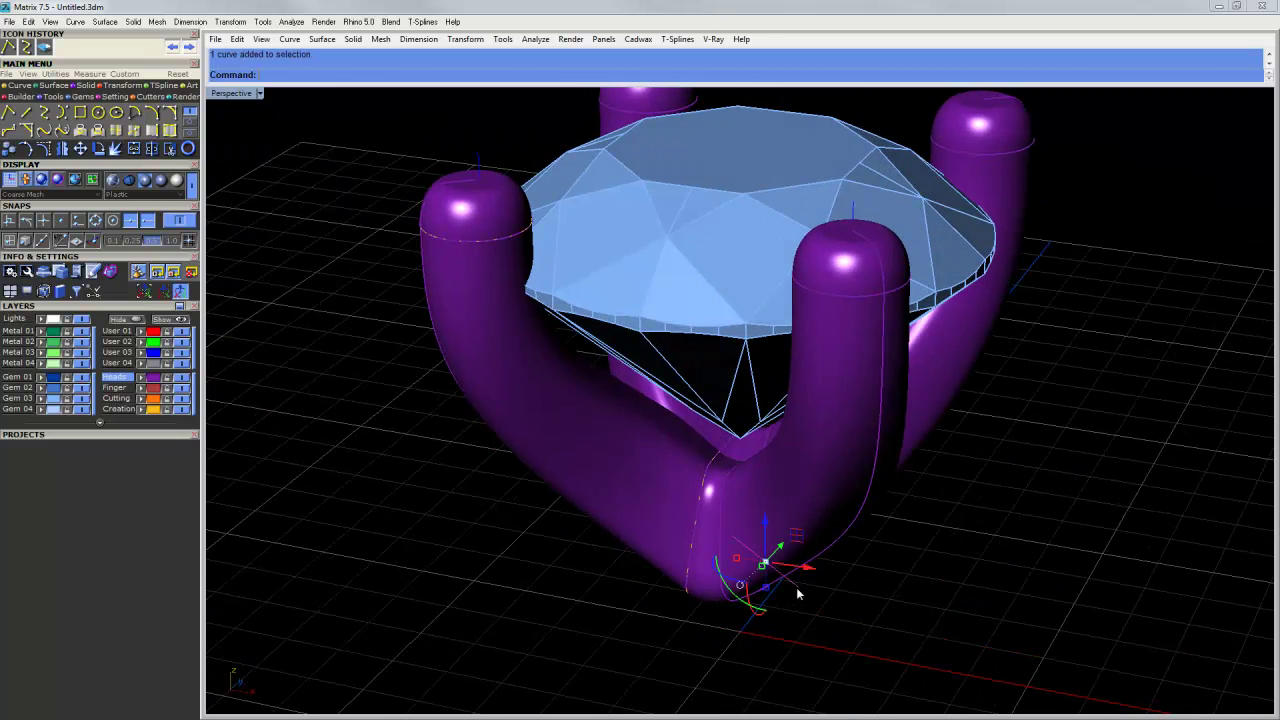
pyautogui.moveTo(744, 605); pyautogui.dragTo(730, 602)
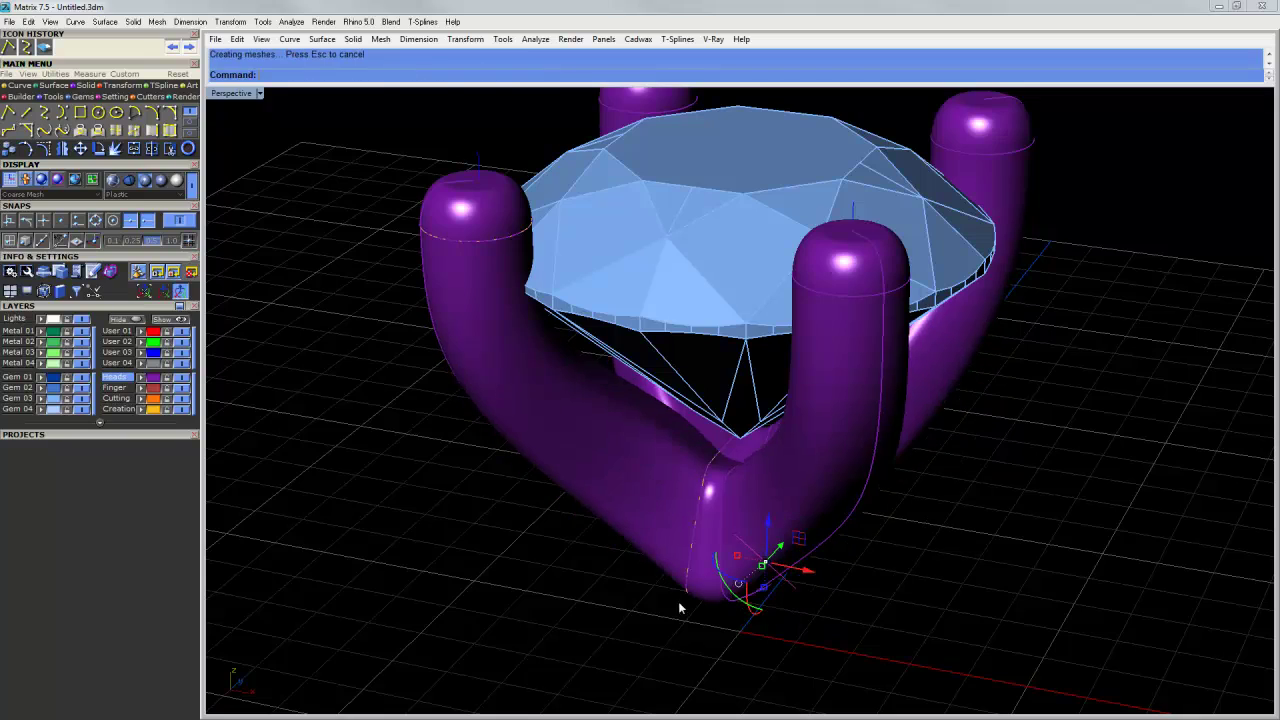
pyautogui.moveTo(710, 595); pyautogui.dragTo(716, 621, button='right')
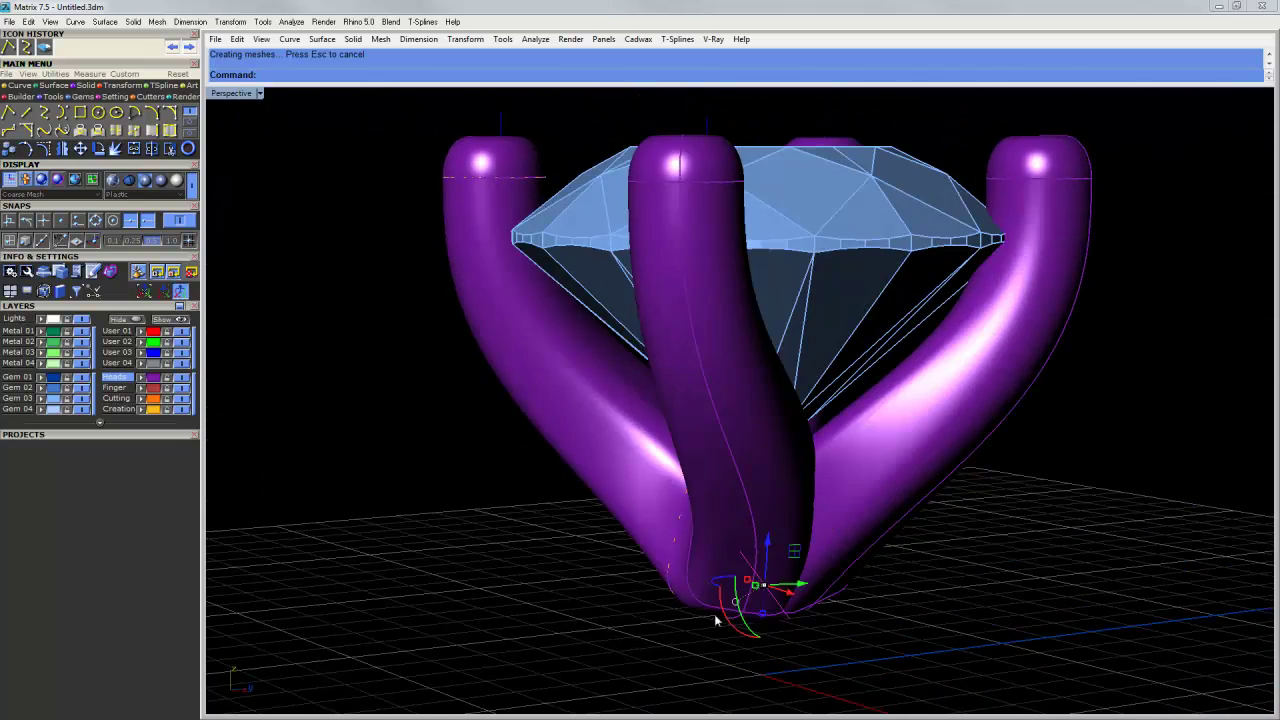
pyautogui.moveTo(727, 623); pyautogui.dragTo(678, 531)
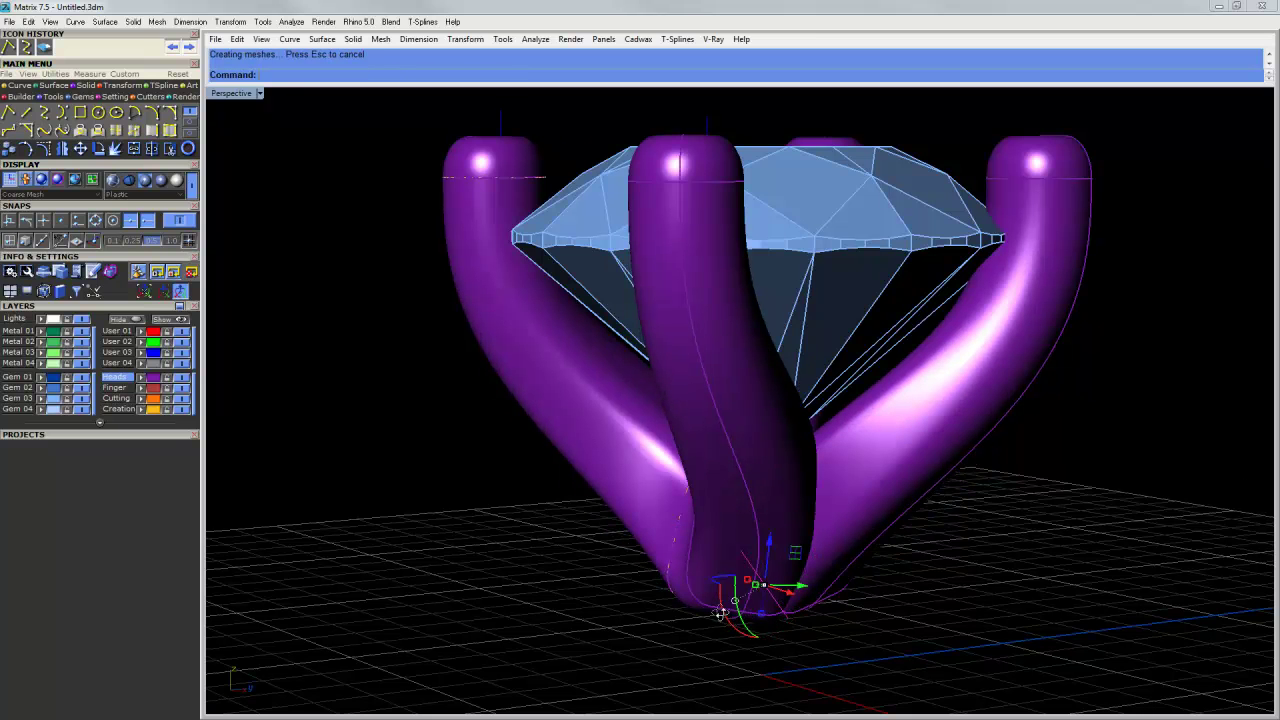
pyautogui.moveTo(728, 614); pyautogui.dragTo(703, 617, button='right')
pyautogui.moveTo(716, 622); pyautogui.dragTo(729, 624)
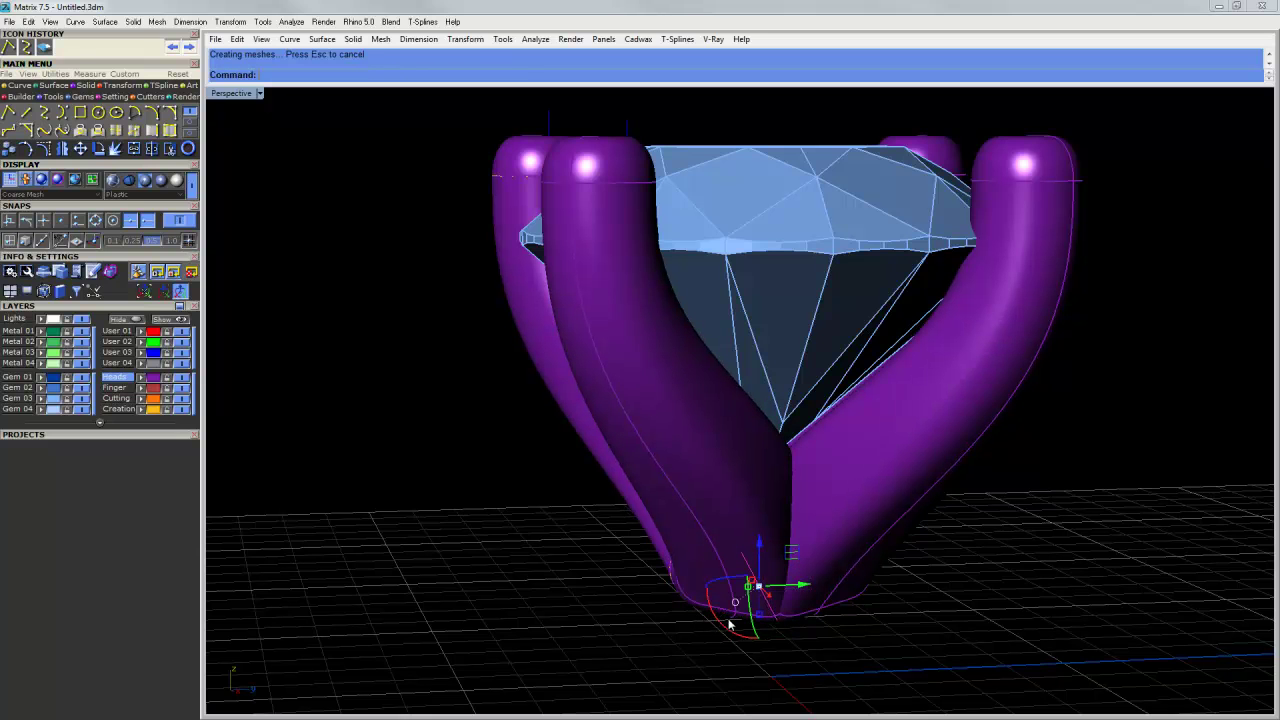
# - Shift the closed profile curve at the bottom of the front prong slightly within its plane, and clear the selection
pyautogui.click(672, 590)
pyautogui.click(670, 588)
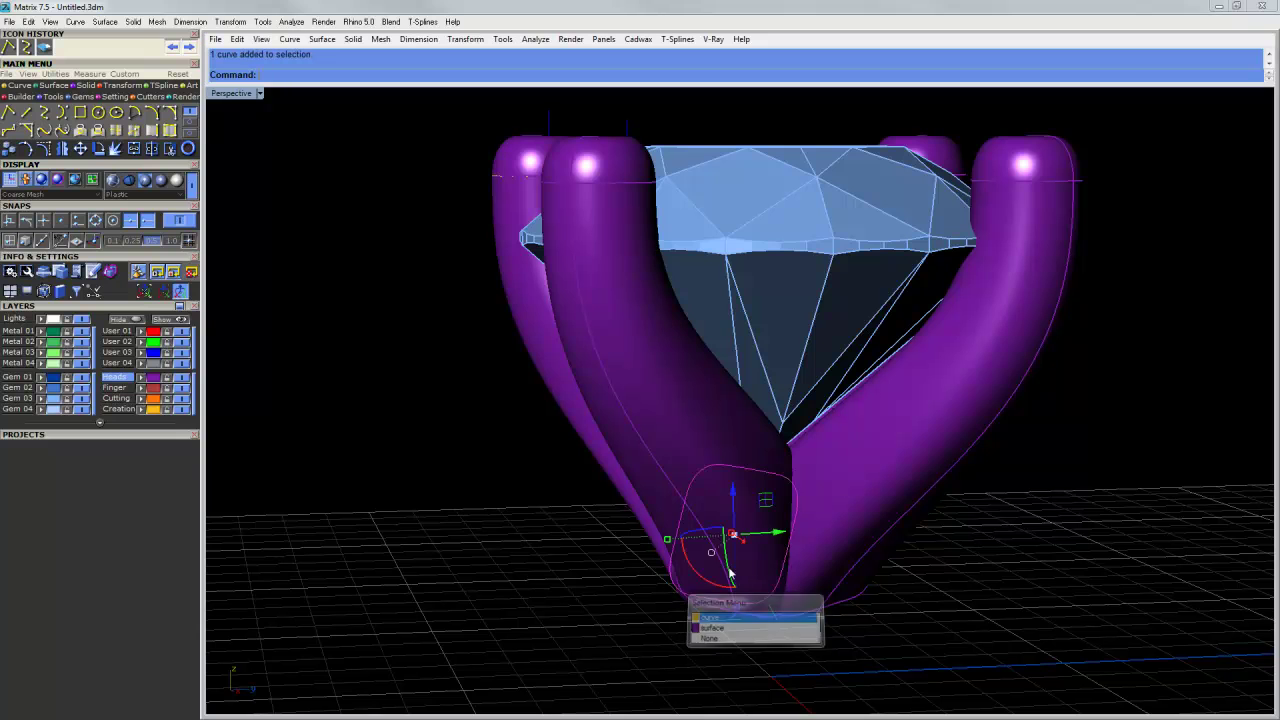
pyautogui.click(745, 620)
pyautogui.moveTo(777, 500); pyautogui.dragTo(772, 504)
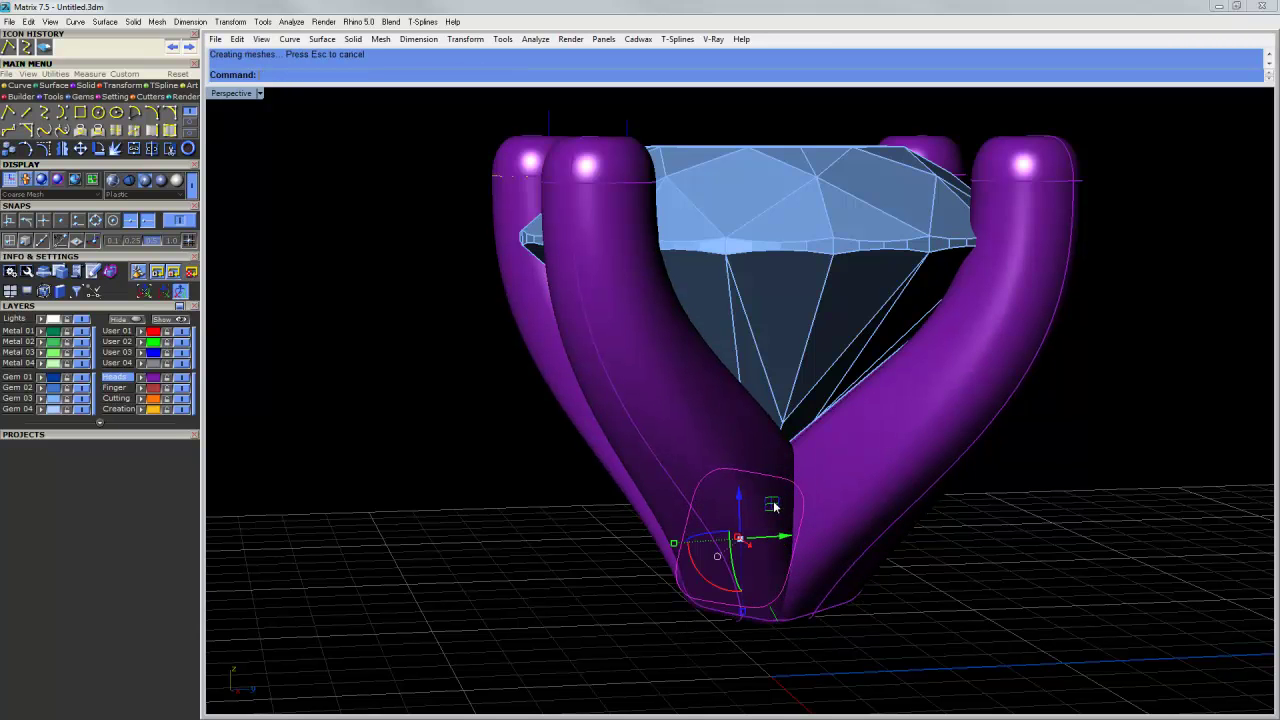
pyautogui.moveTo(772, 506); pyautogui.dragTo(815, 583, button='right')
pyautogui.scroll(-5, 816, 578)
pyautogui.moveTo(661, 544); pyautogui.dragTo(691, 554, button='right')
pyautogui.click(700, 638)
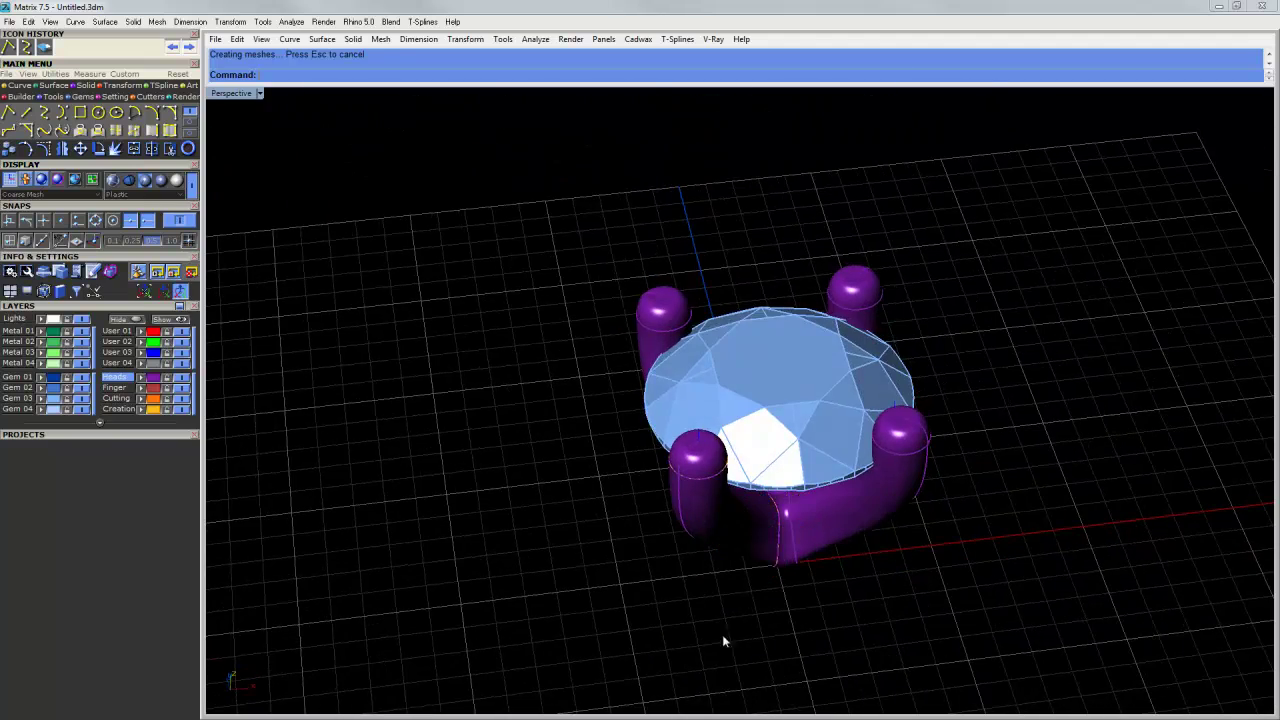
# - Delete the round gem from the four-prong head
pyautogui.moveTo(722, 636); pyautogui.dragTo(673, 570, button='right')
pyautogui.moveTo(748, 547); pyautogui.dragTo(643, 592, button='right')
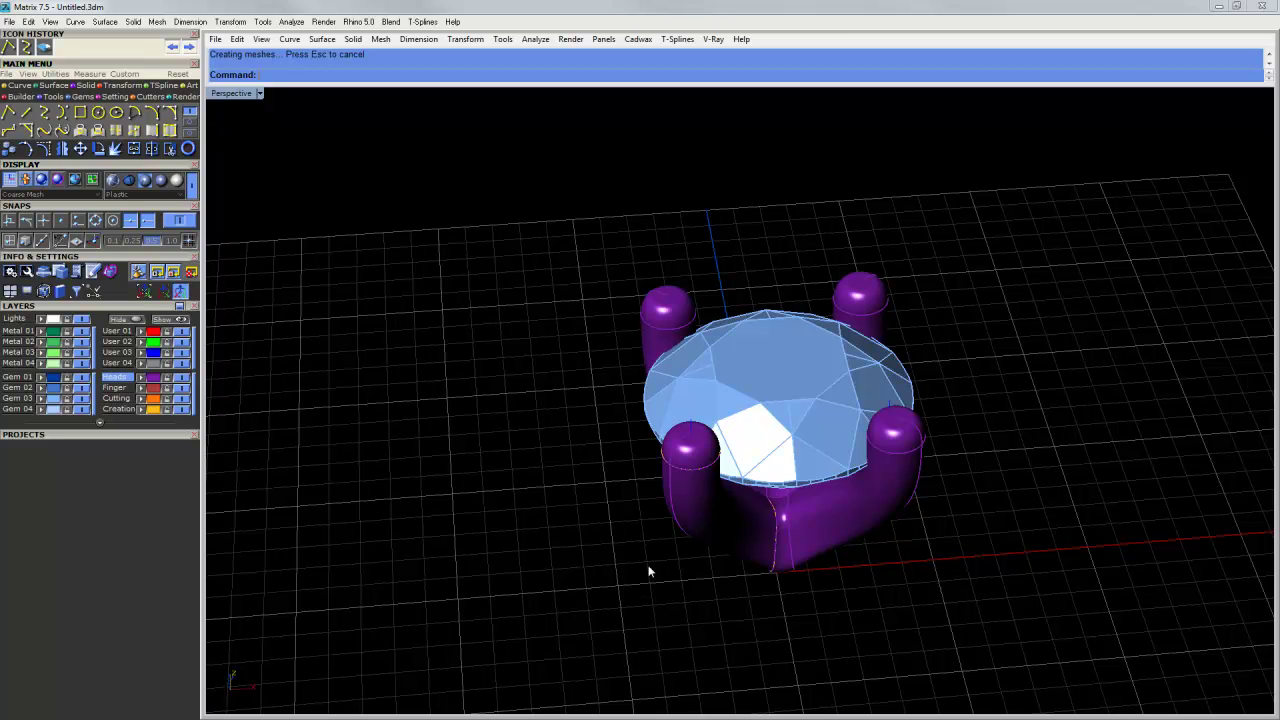
pyautogui.click(736, 348)
pyautogui.press('Delete')
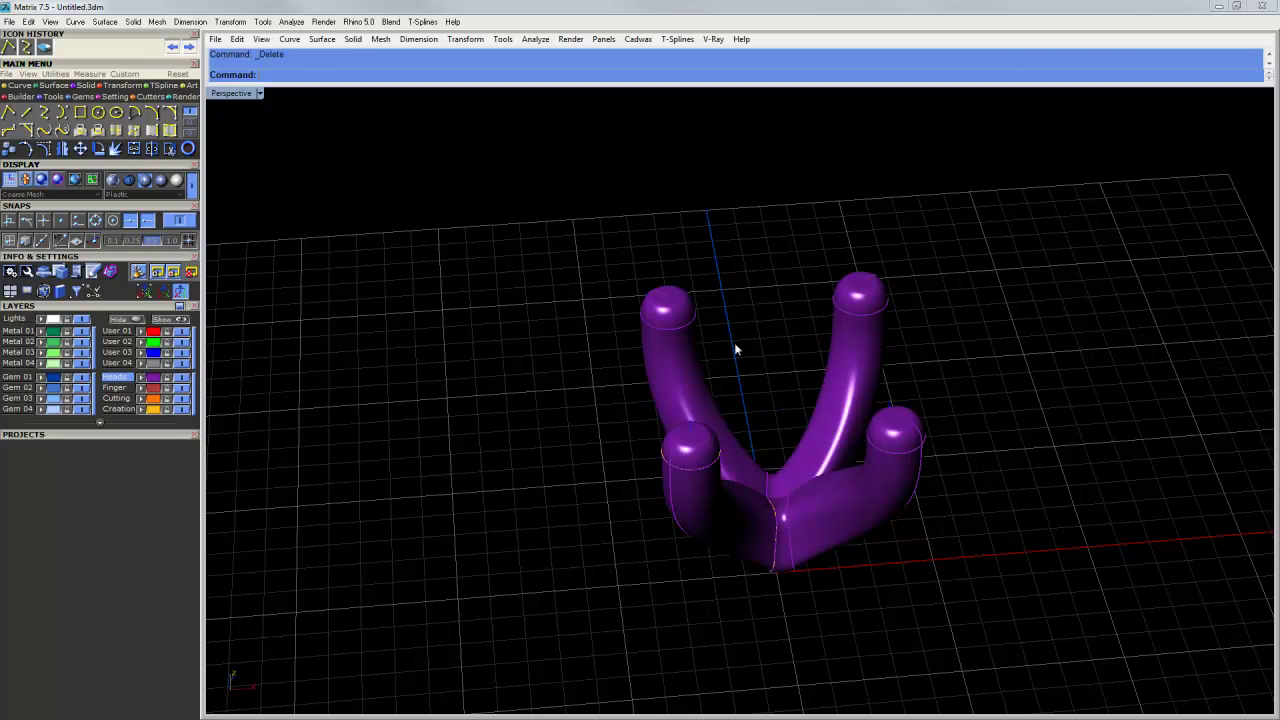
# - Select all curves in the scene and delete them, leaving only the prong surfaces
pyautogui.moveTo(680, 366); pyautogui.dragTo(690, 294, button='right')
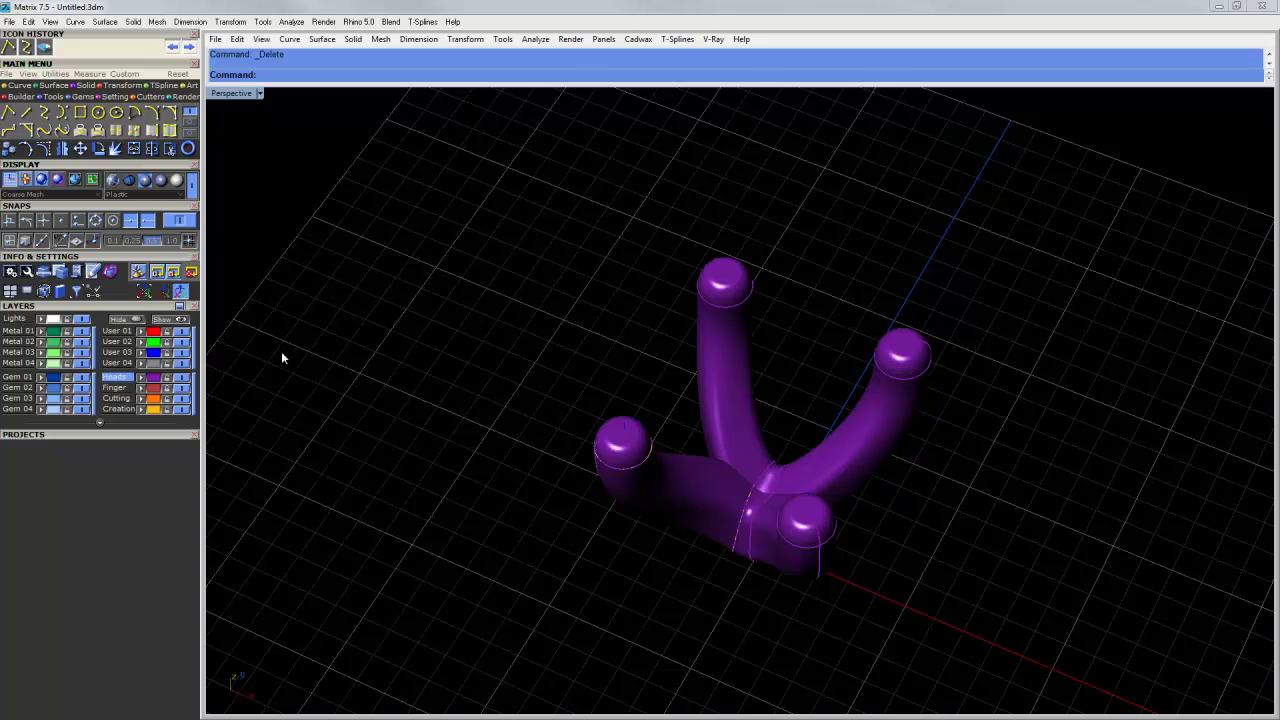
pyautogui.click(110, 272)
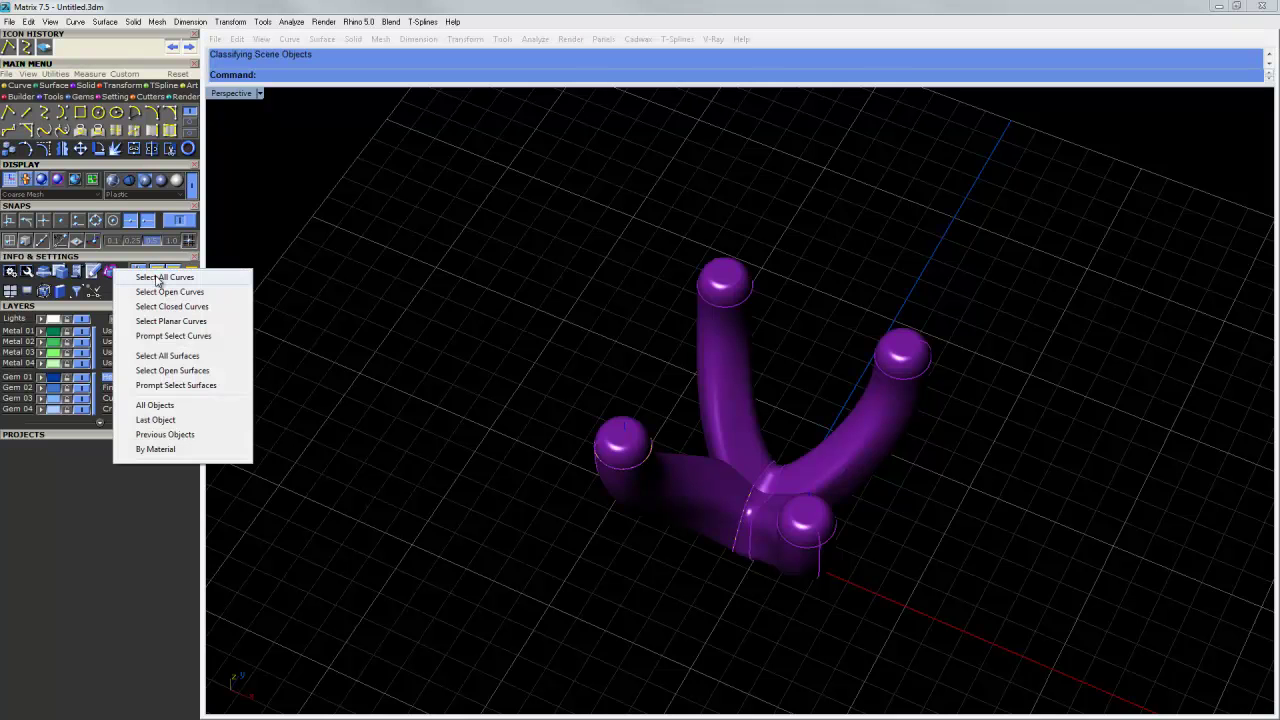
pyautogui.click(157, 278)
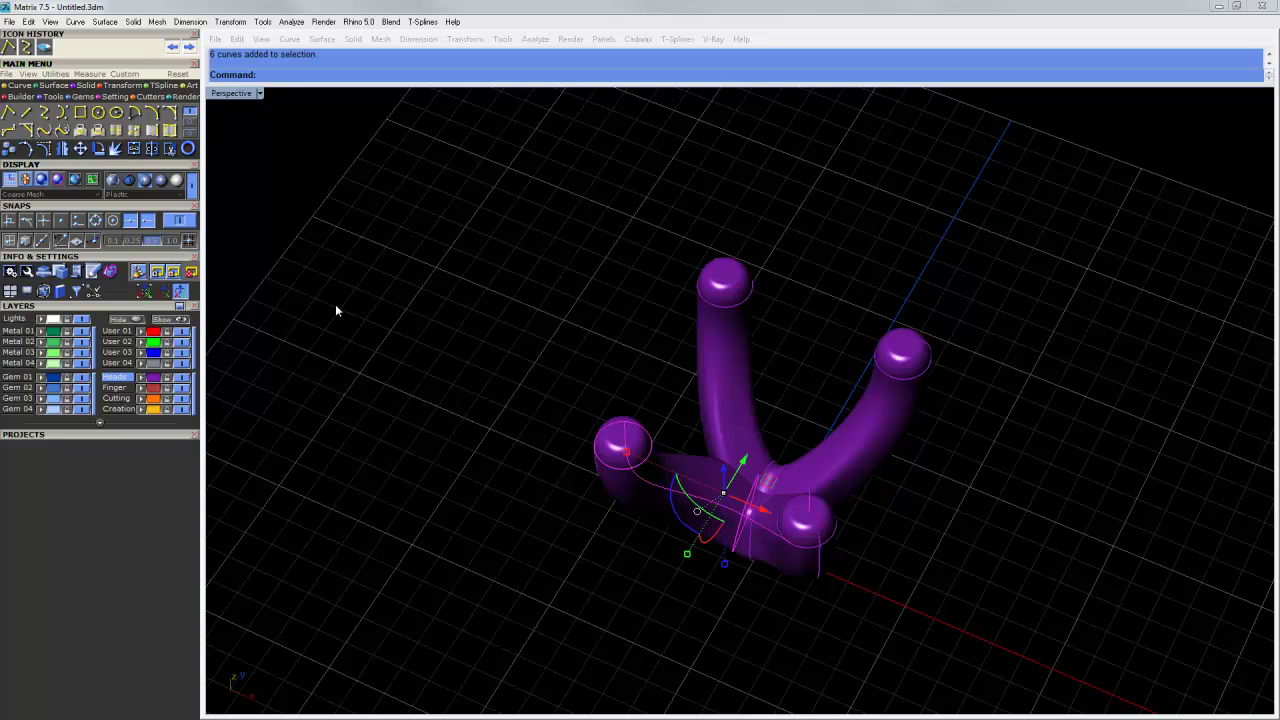
pyautogui.press('Delete')
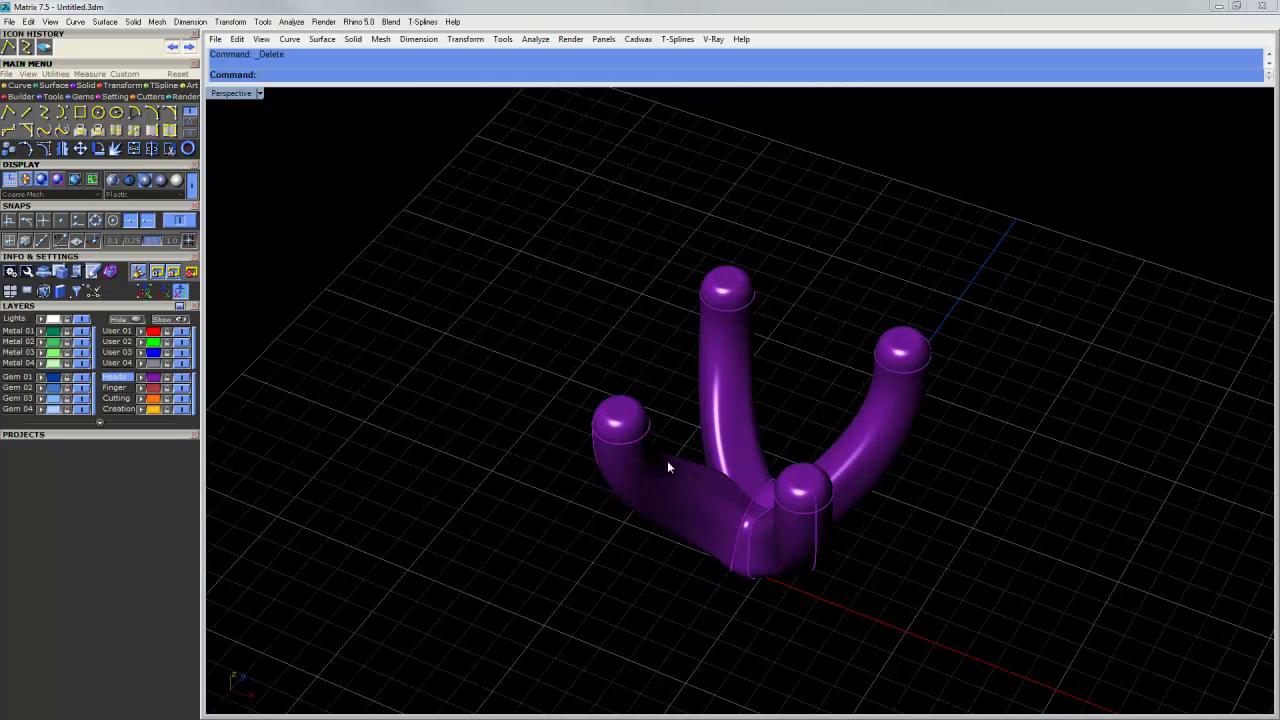
# - Export all the prong surfaces to the Matrix Parts folder as 4 prong setting.3dm, replacing the existing file
pyautogui.moveTo(667, 460); pyautogui.dragTo(651, 246, button='right')
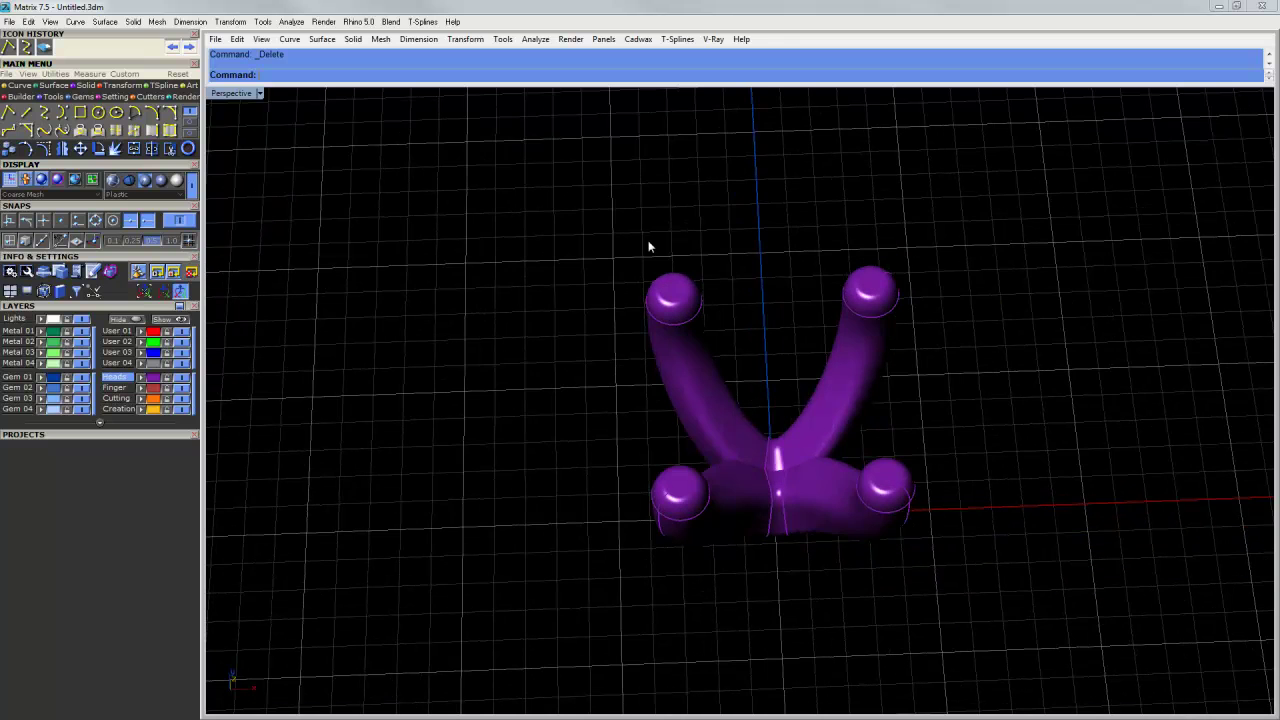
pyautogui.moveTo(588, 213); pyautogui.dragTo(1060, 624)
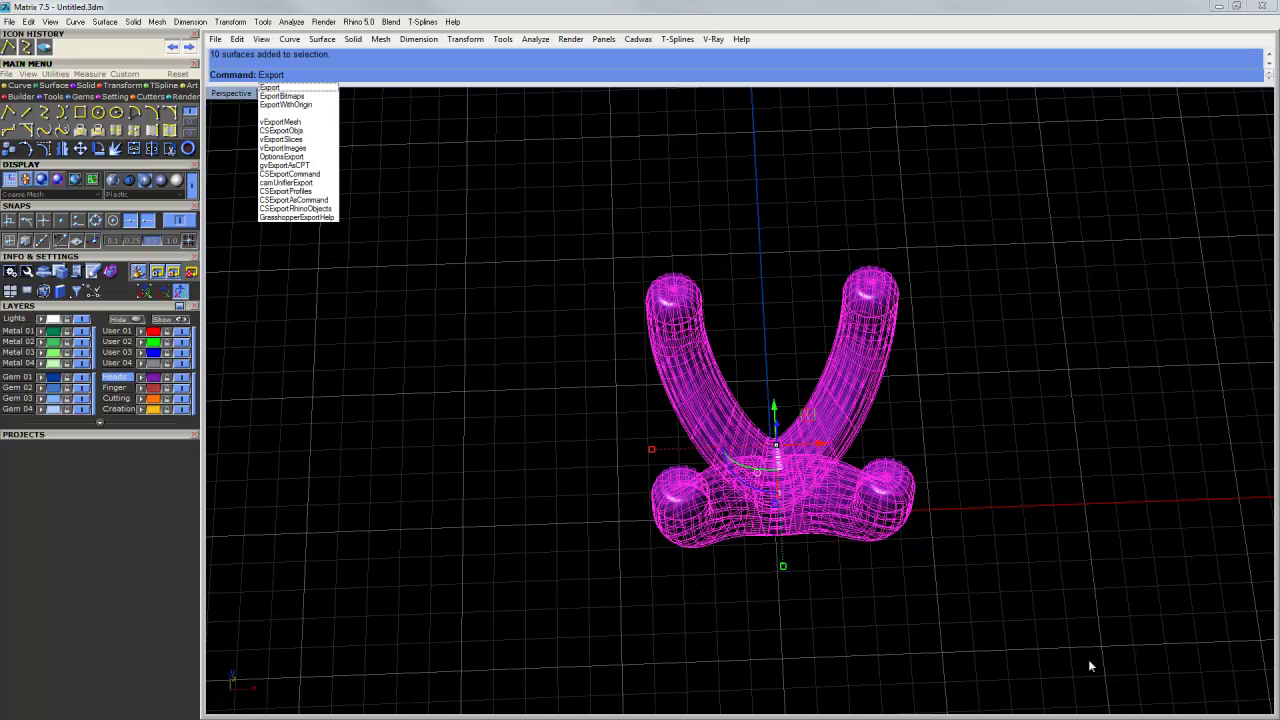
pyautogui.press('Return')
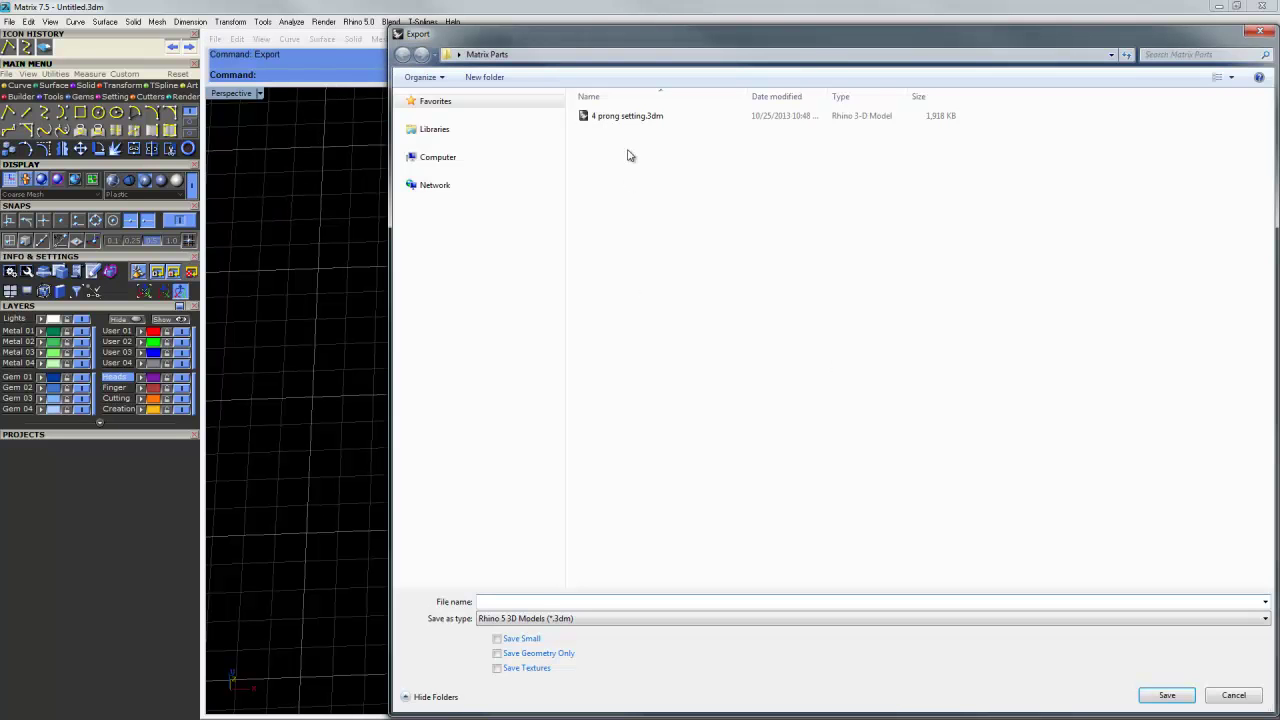
pyautogui.click(626, 118)
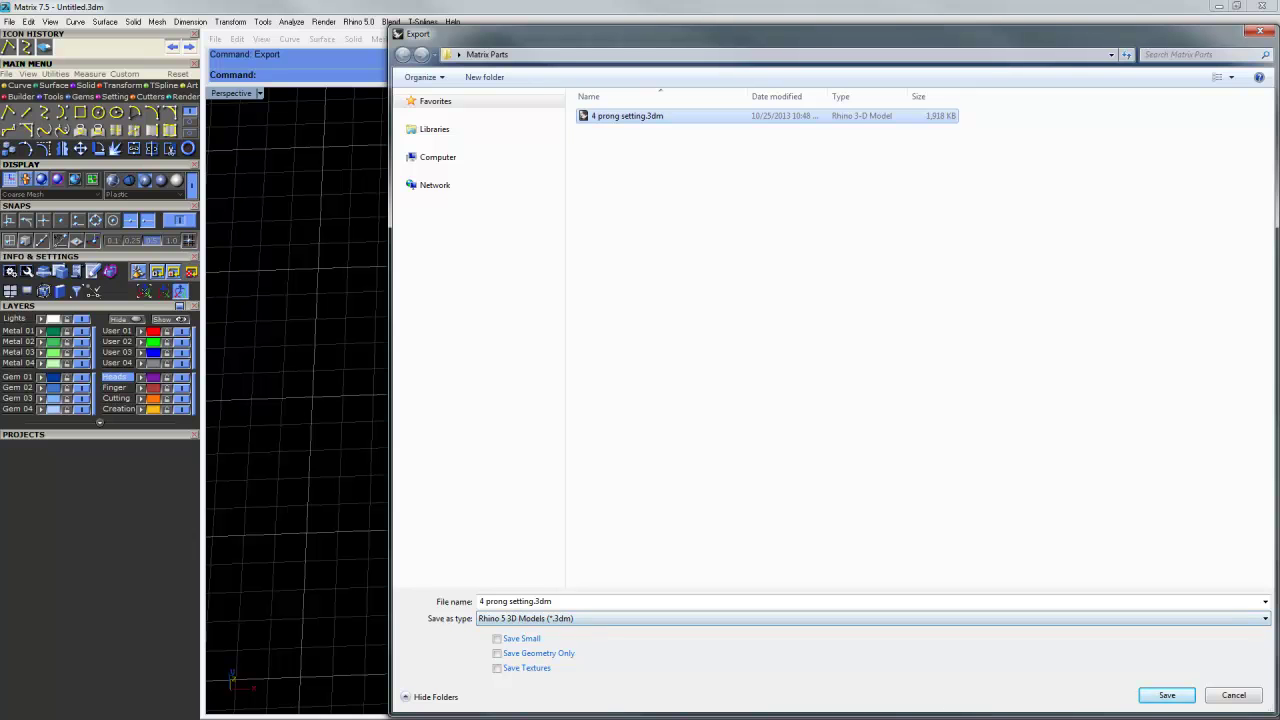
pyautogui.click(1157, 697)
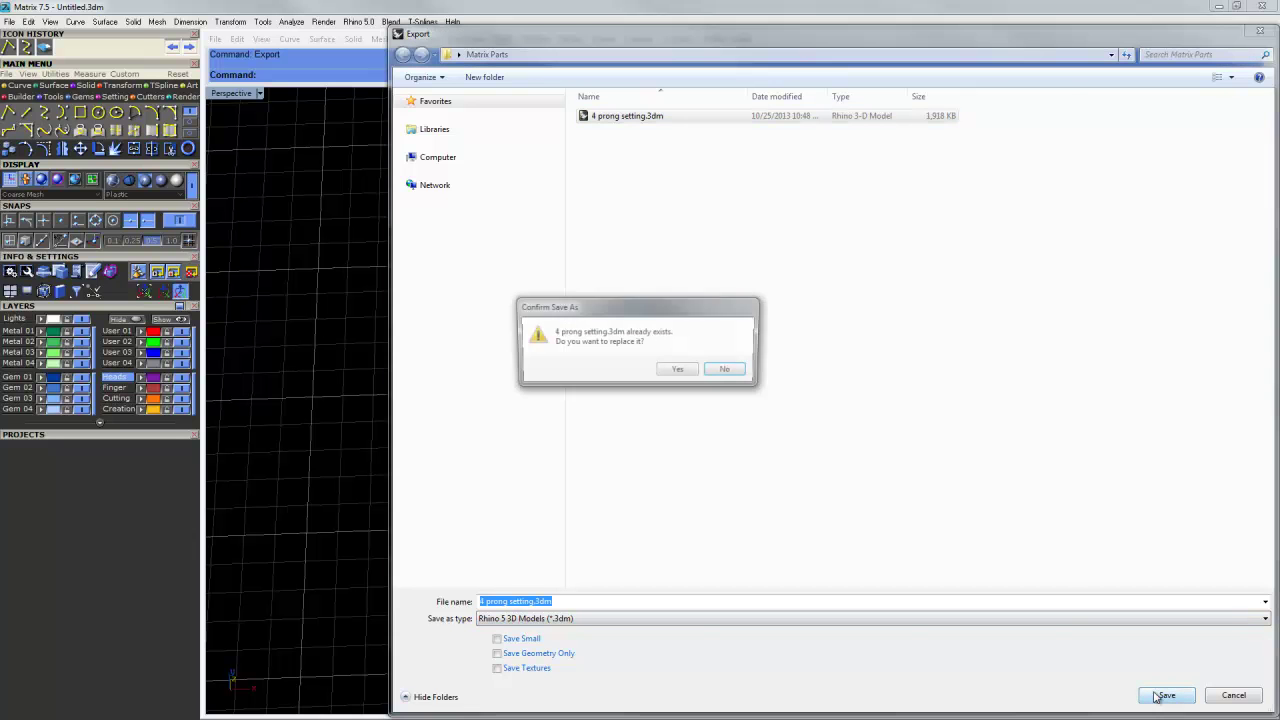
pyautogui.click(674, 369)
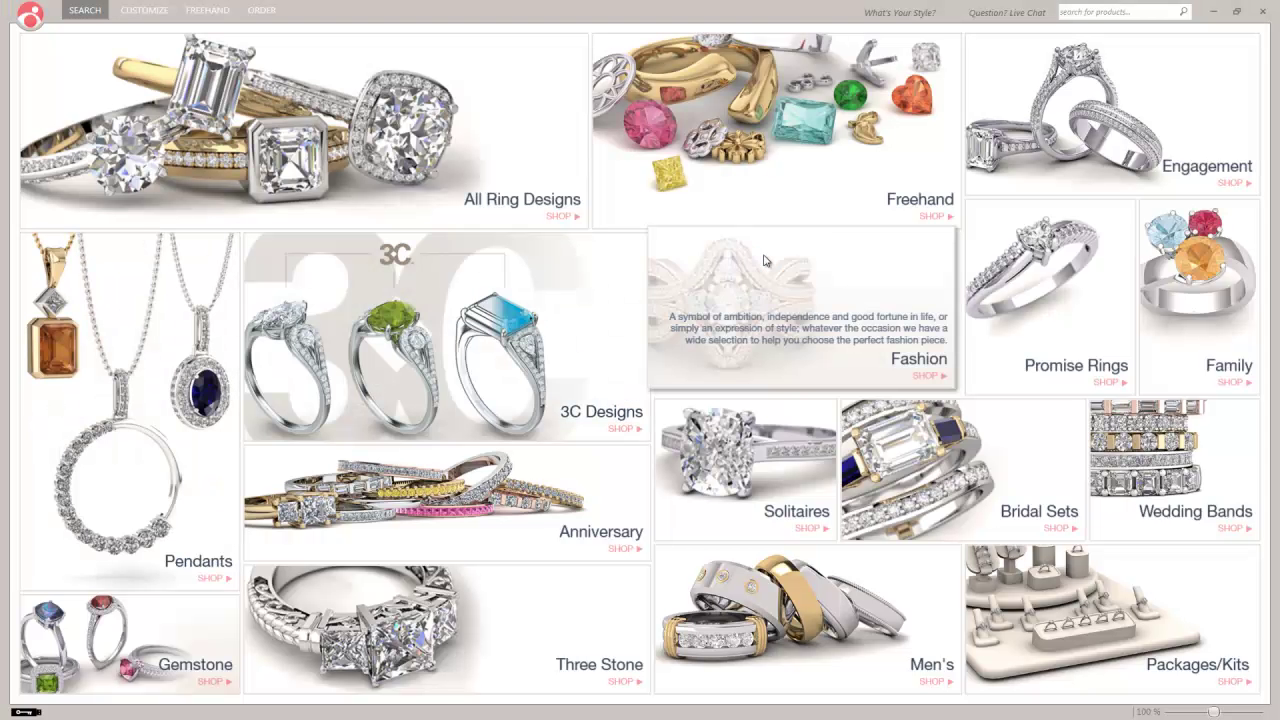
# - Switch to CounterSketch Studio's Freehand workspace and import 4 prong setting.3dm as a part
pyautogui.click(209, 12)
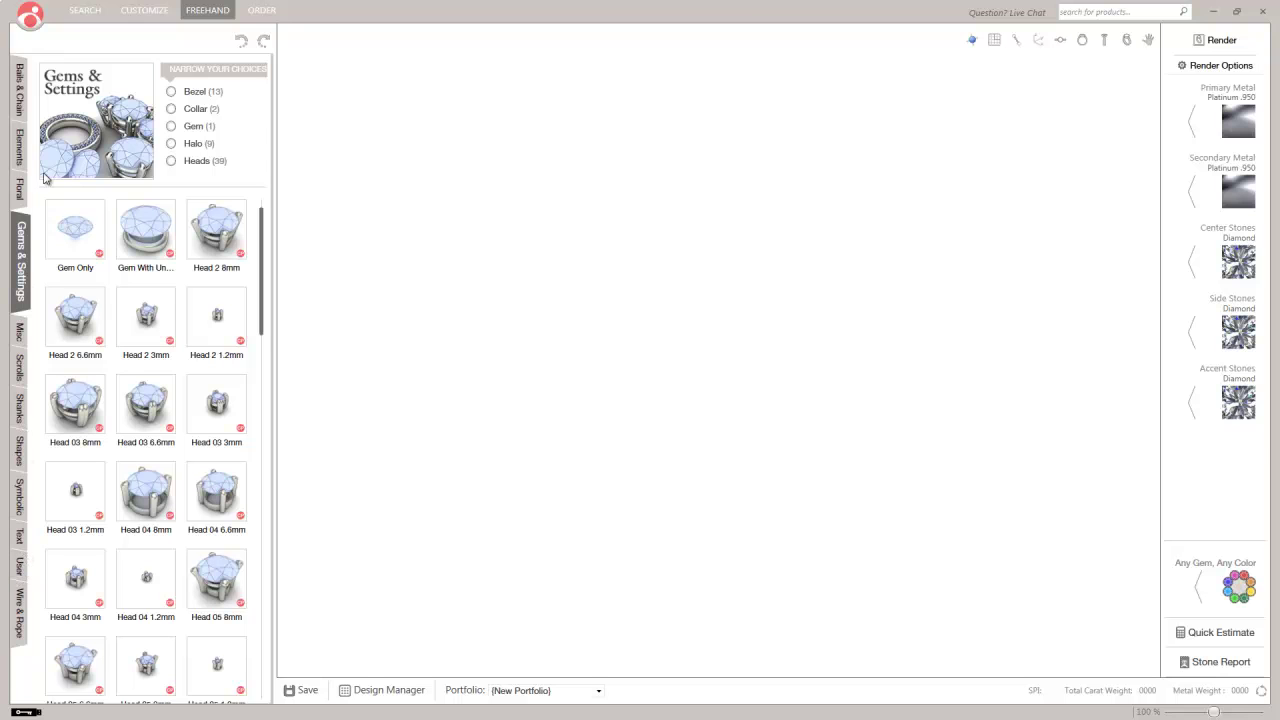
pyautogui.click(35, 18)
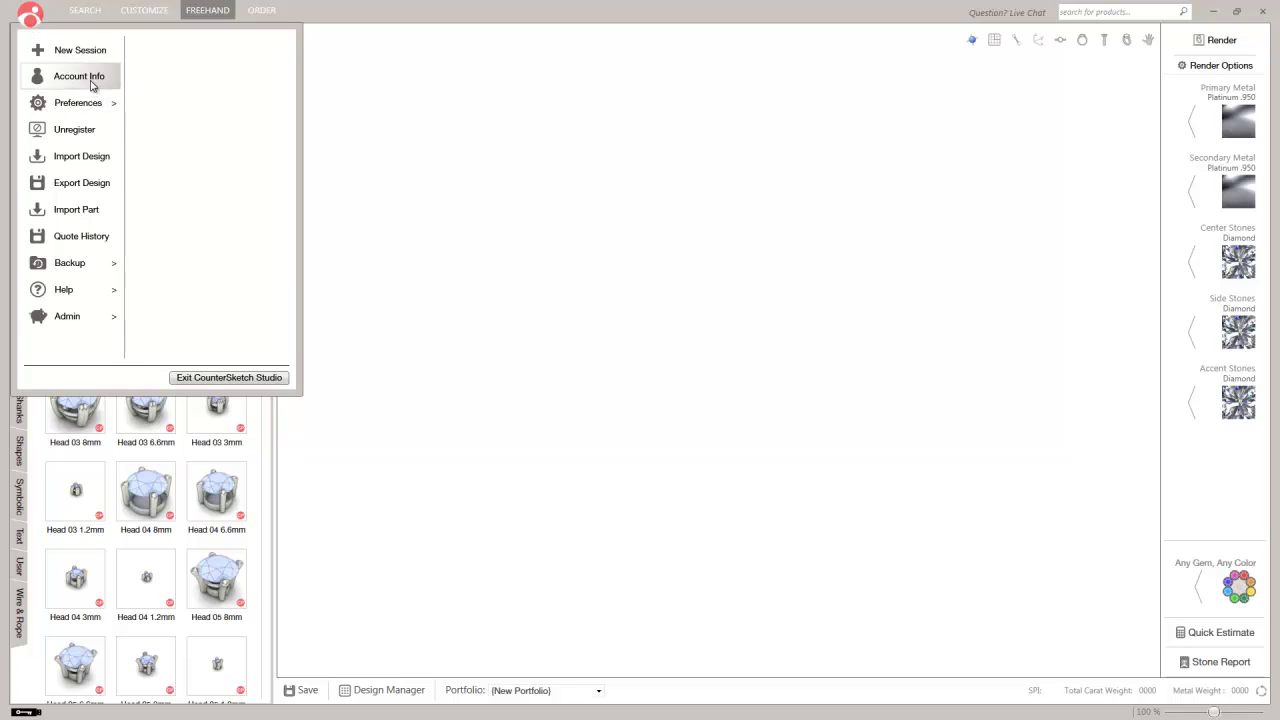
pyautogui.click(83, 219)
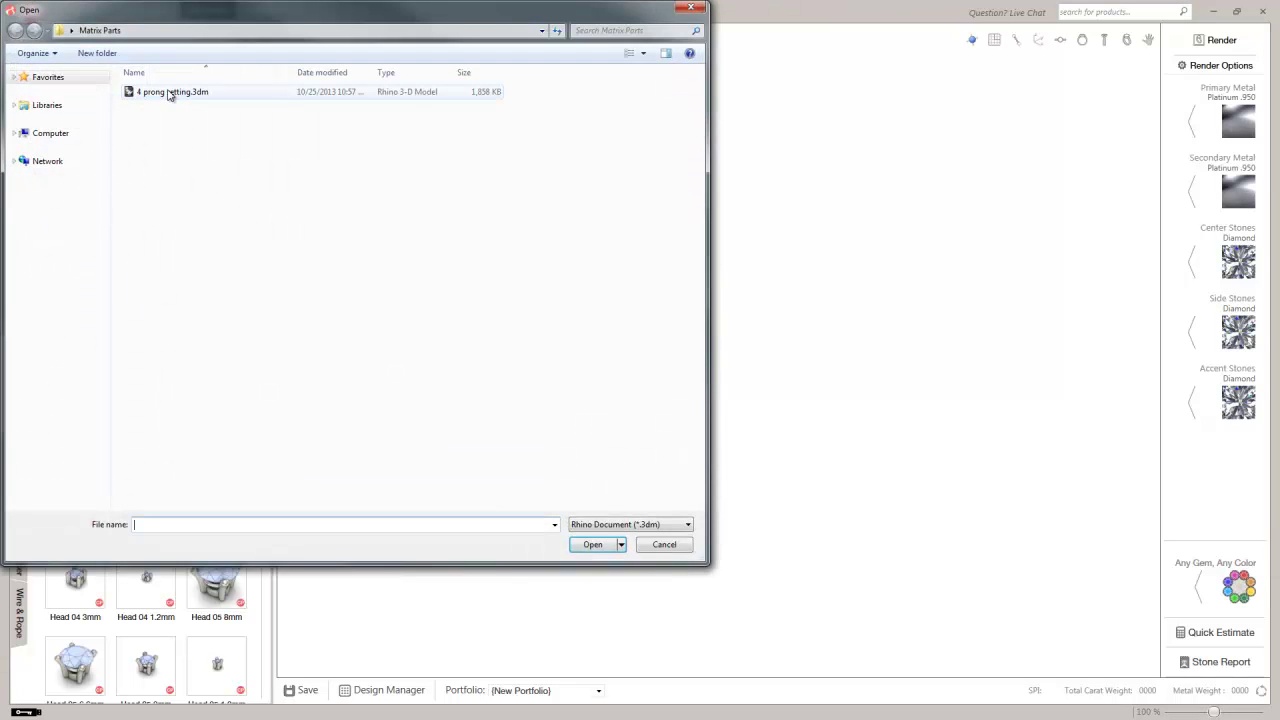
pyautogui.doubleClick(170, 92)
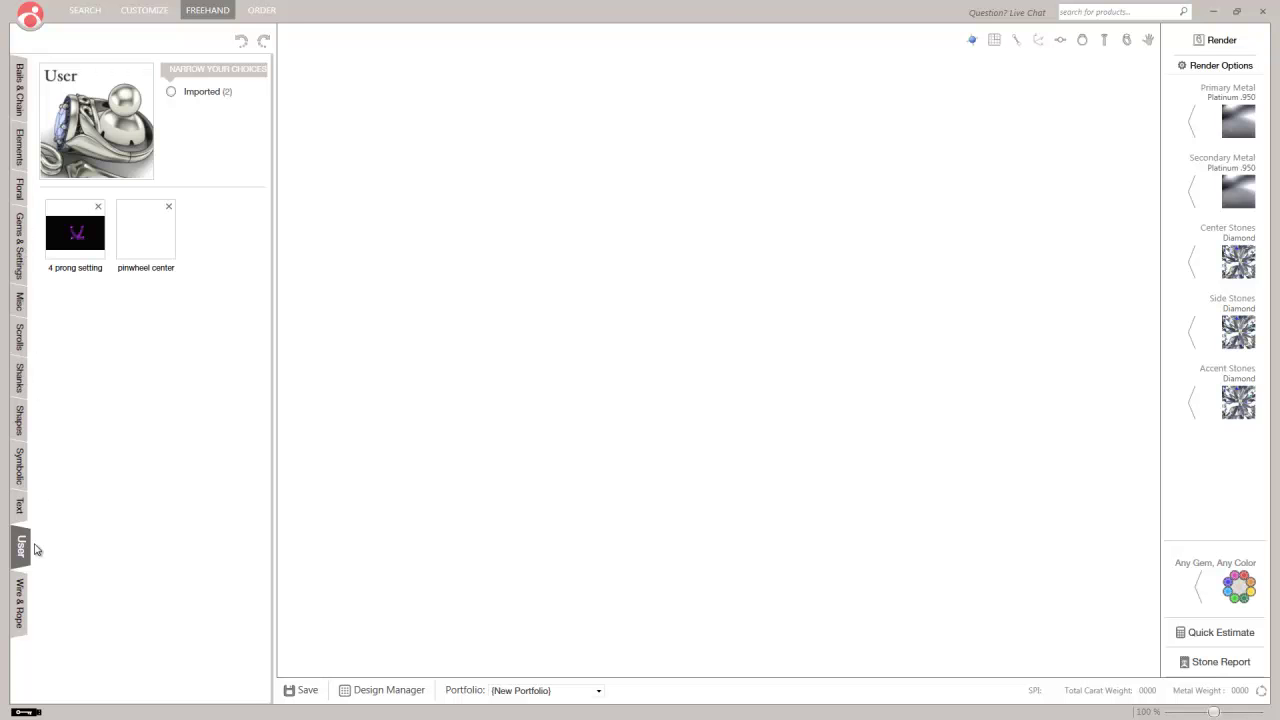
# - Add the imported 4 prong setting from the User parts library to the Freehand design
pyautogui.click(19, 503)
pyautogui.click(19, 245)
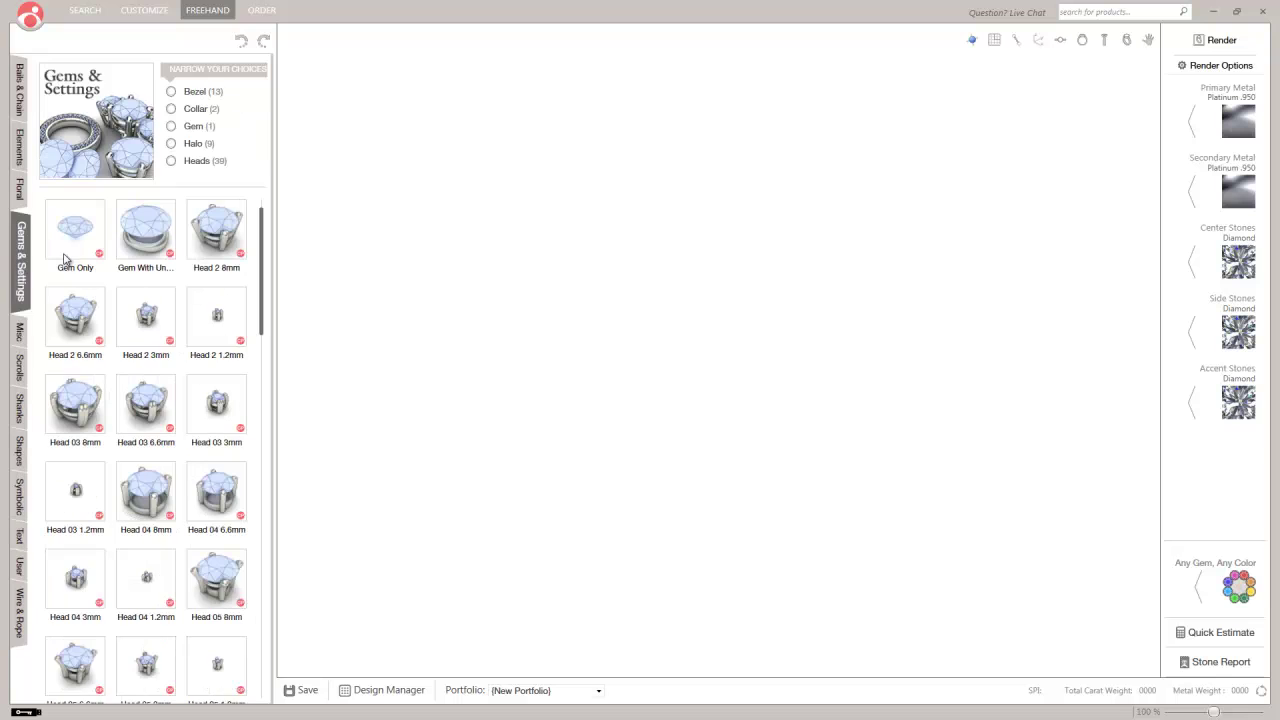
pyautogui.click(22, 540)
pyautogui.click(21, 560)
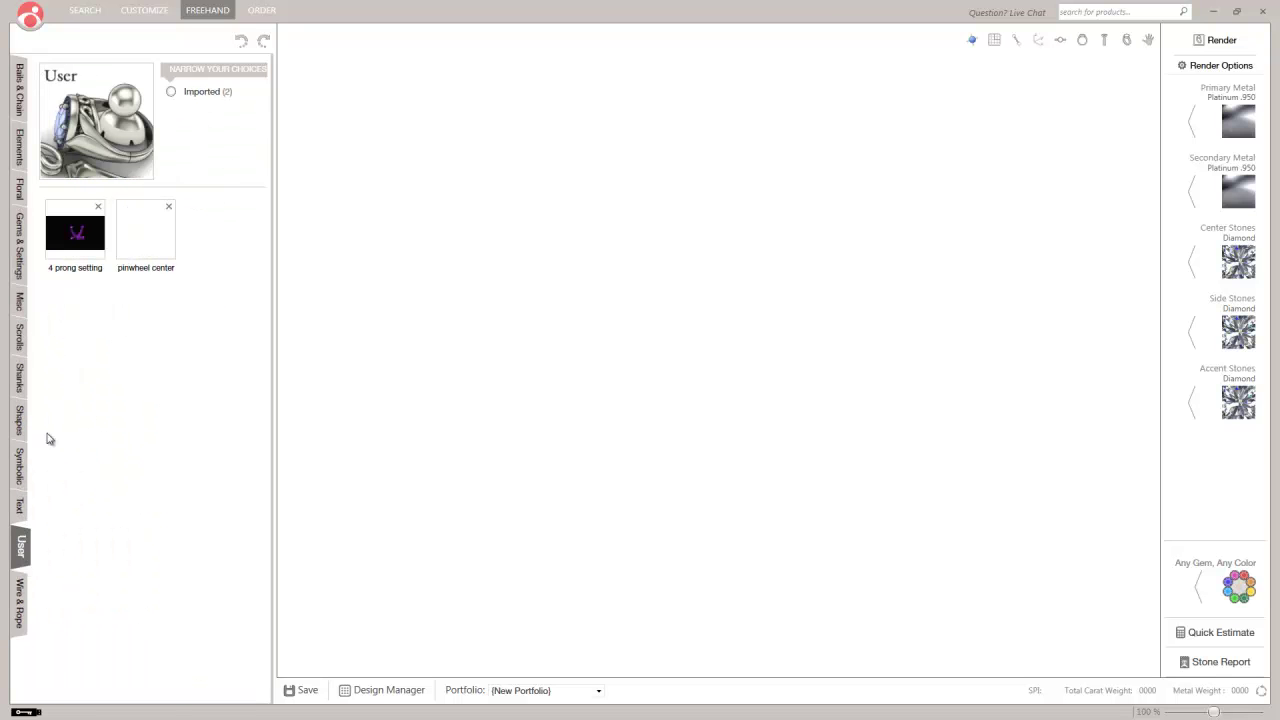
pyautogui.click(88, 240)
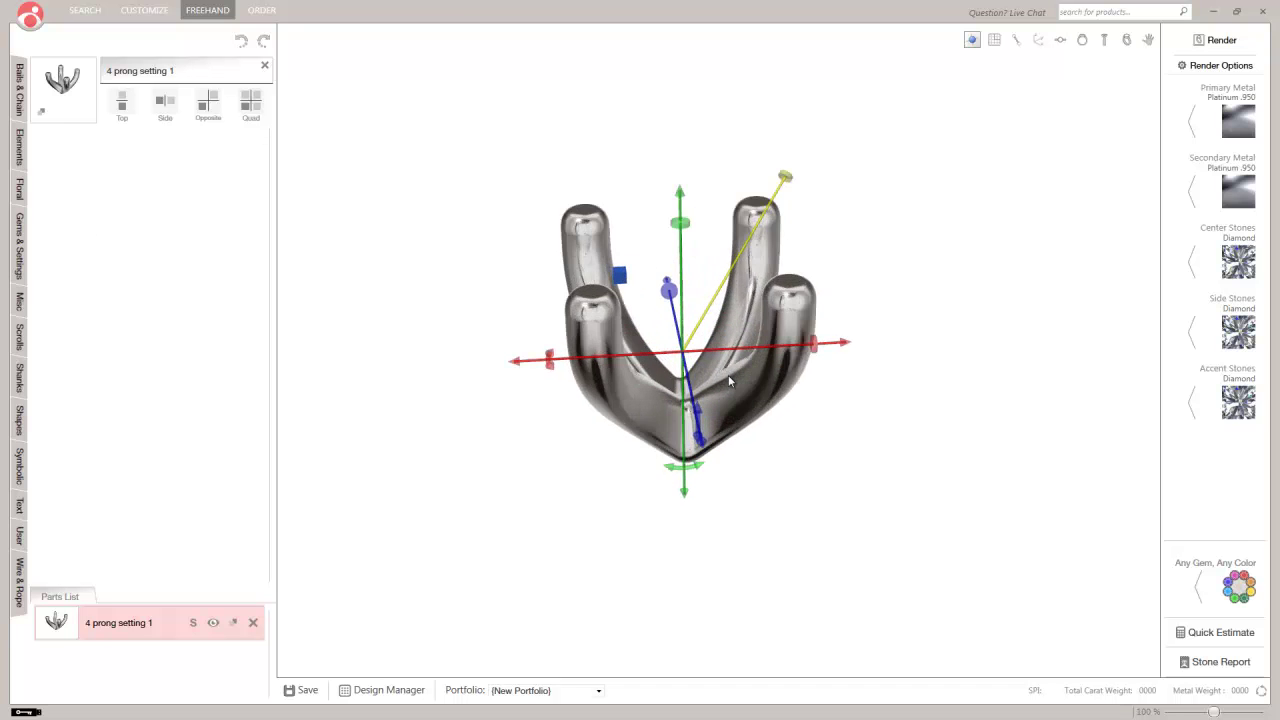
# - Try scaling the 4 prong setting along its vertical axis, and deselect the part
pyautogui.moveTo(815, 388); pyautogui.dragTo(662, 330, button='right')
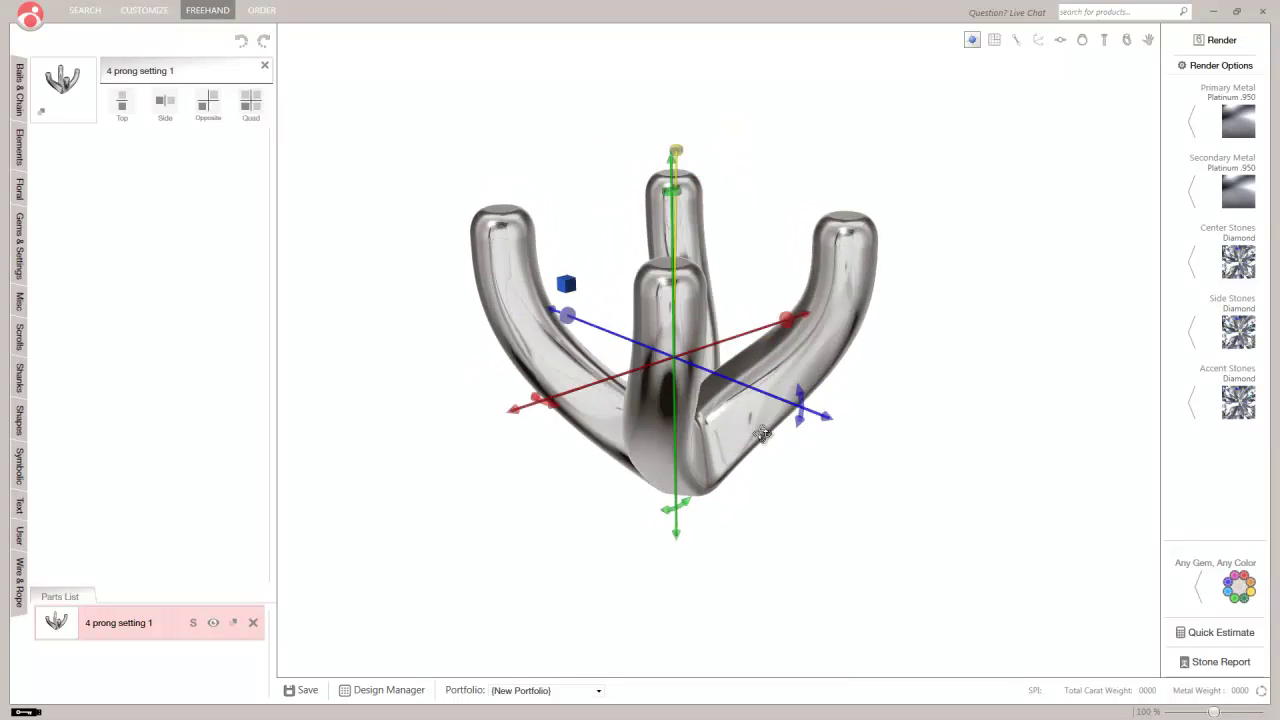
pyautogui.moveTo(732, 455)
pyautogui.mouseDown(button='right')
pyautogui.moveTo(735, 475)
pyautogui.moveTo(757, 458)
pyautogui.mouseUp(button='right')
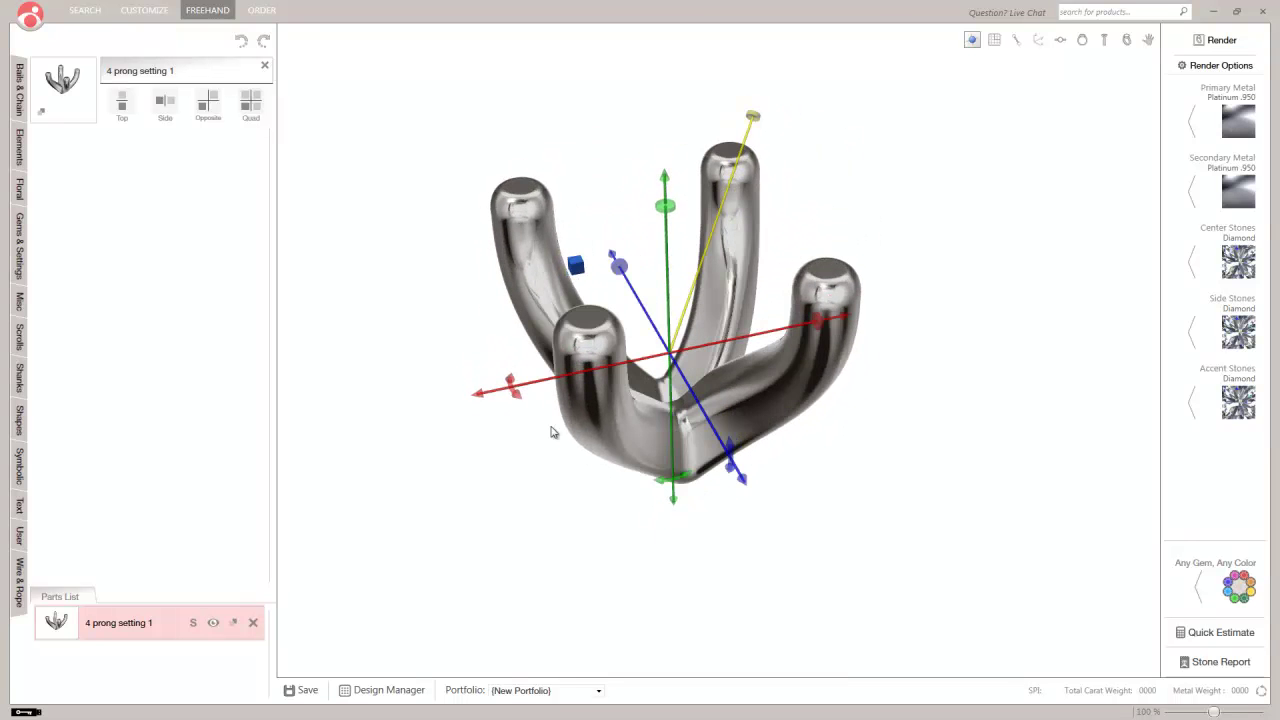
pyautogui.click(668, 206)
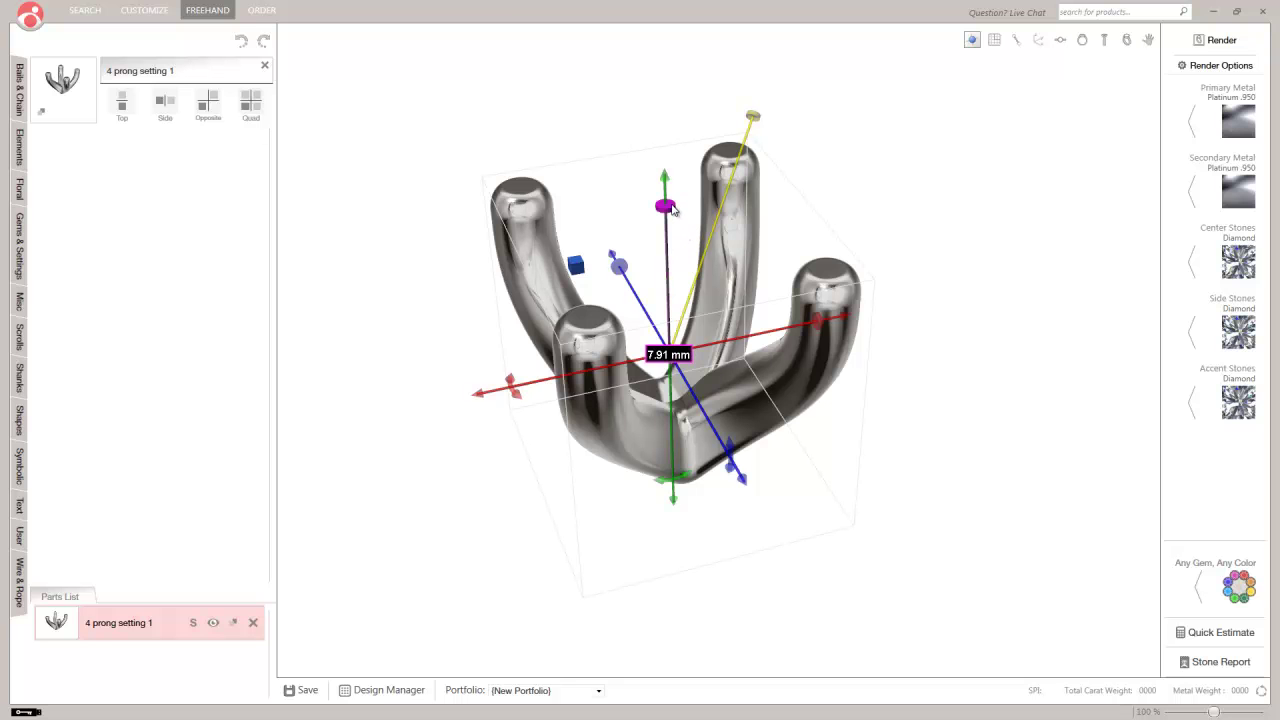
pyautogui.moveTo(668, 231)
pyautogui.mouseDown()
pyautogui.moveTo(747, 366)
pyautogui.moveTo(857, 266)
pyautogui.moveTo(800, 262)
pyautogui.moveTo(663, 212)
pyautogui.moveTo(662, 223)
pyautogui.moveTo(665, 208)
pyautogui.mouseUp()
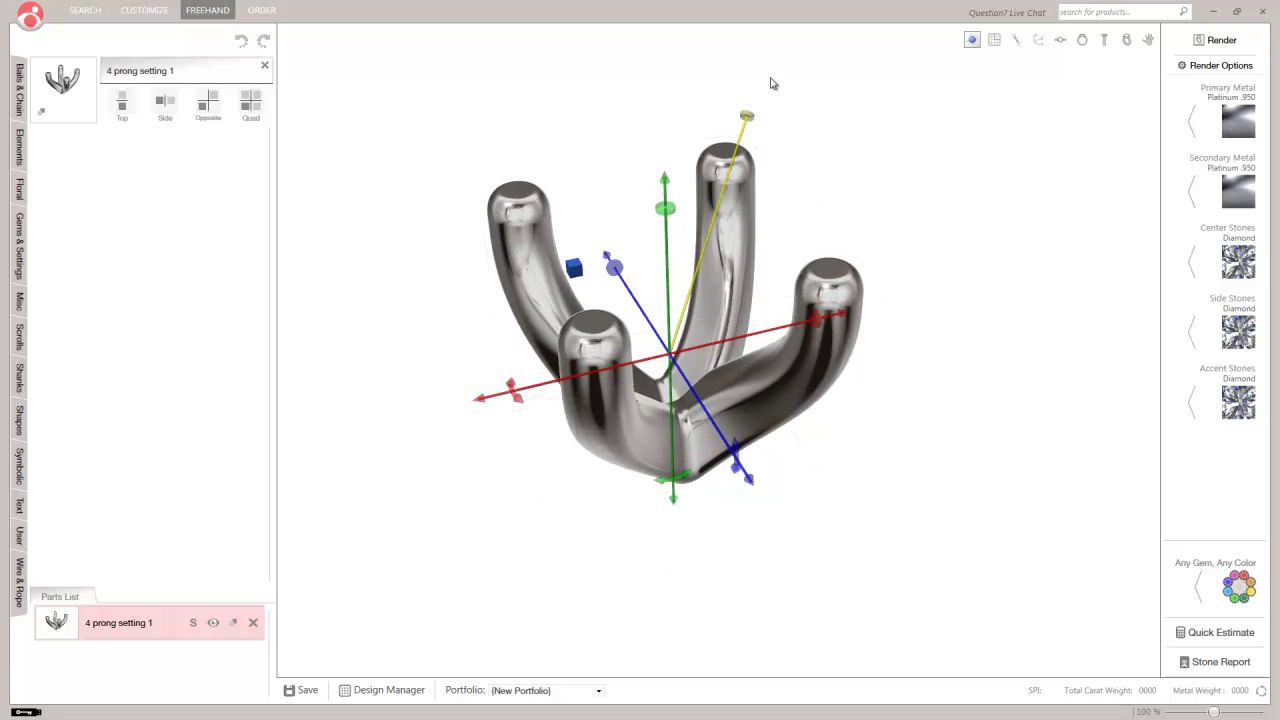
pyautogui.moveTo(851, 237); pyautogui.dragTo(773, 294)
pyautogui.moveTo(722, 379); pyautogui.dragTo(686, 491)
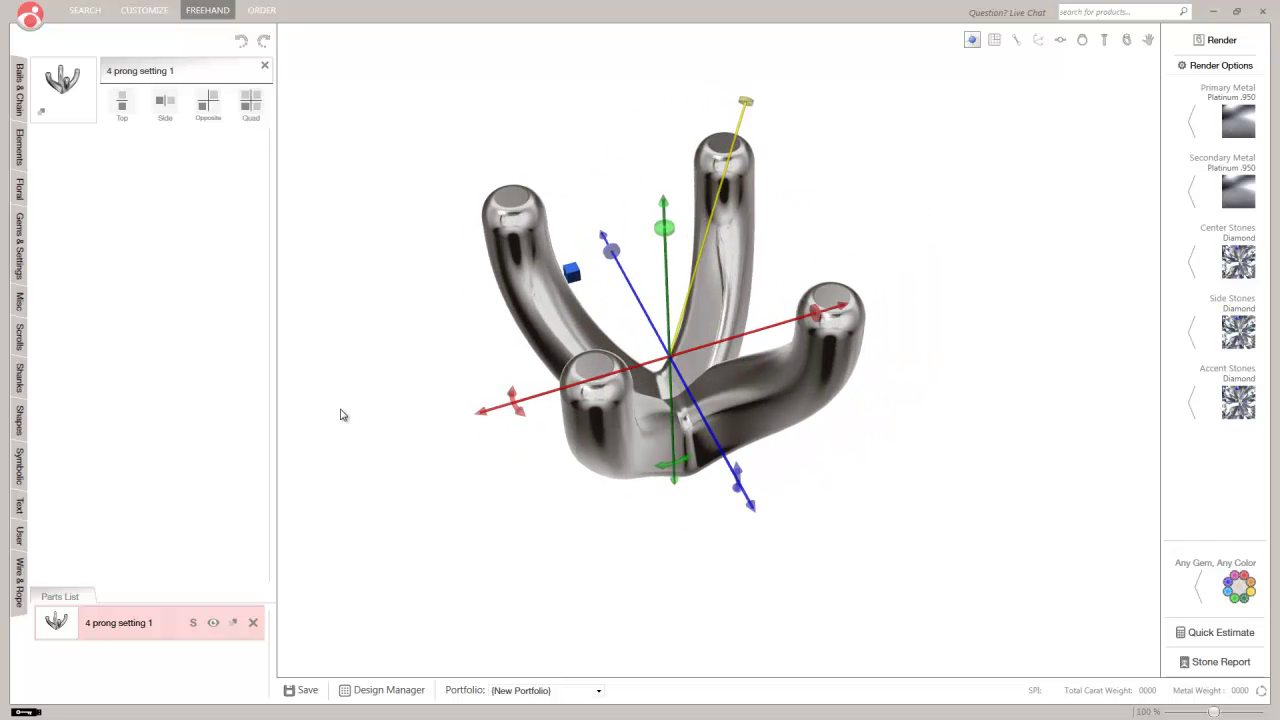
pyautogui.click(487, 371)
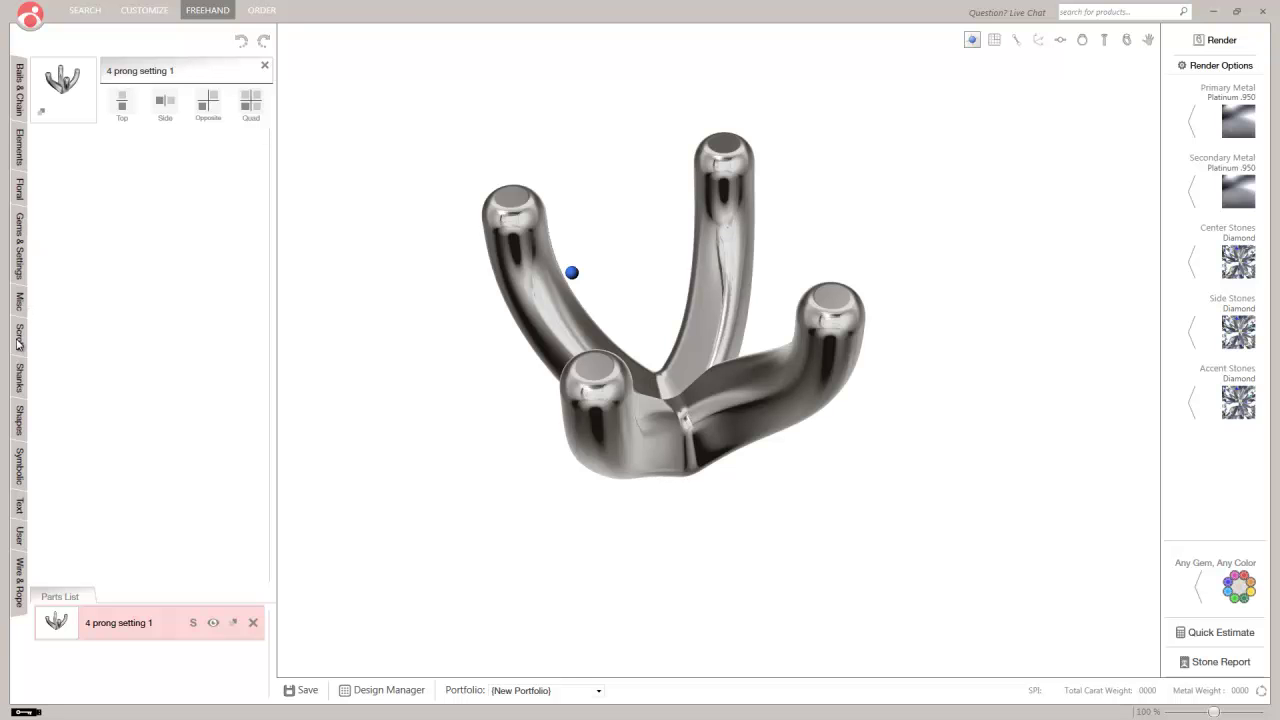
# - Add Pinched Shank 2 from the Shanks library to the Freehand design
pyautogui.click(20, 382)
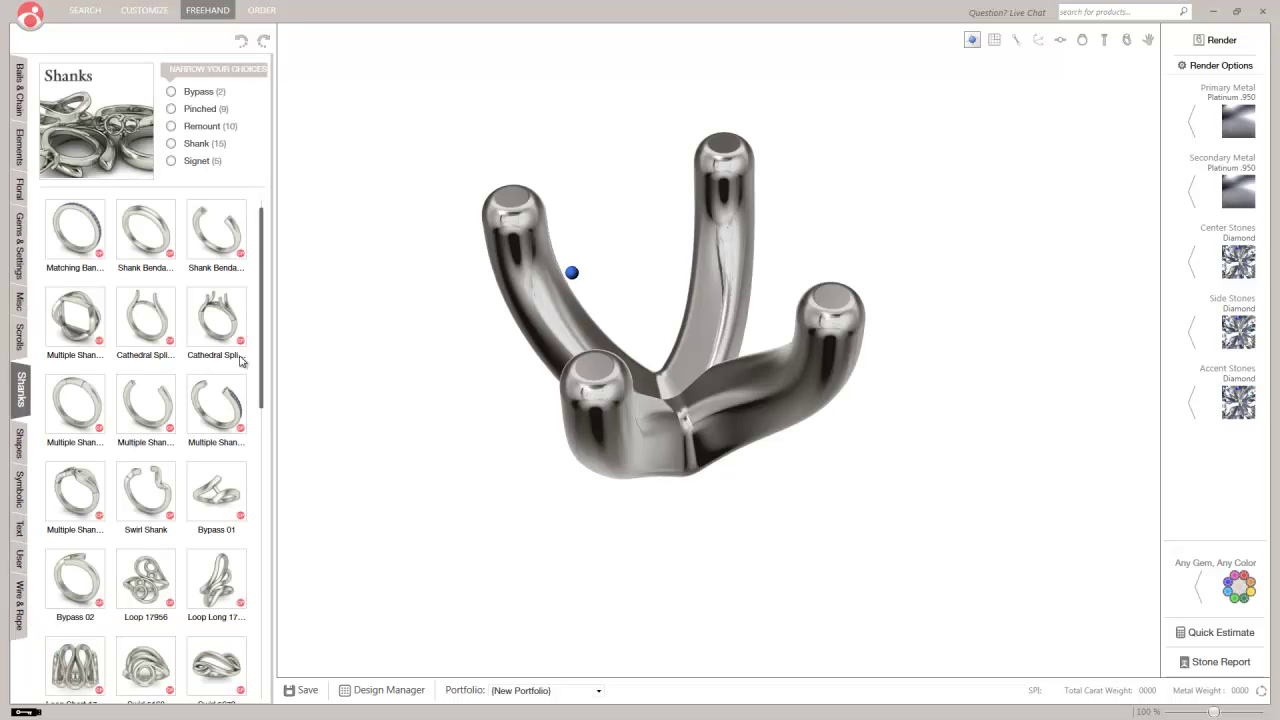
pyautogui.moveTo(265, 403); pyautogui.dragTo(257, 575)
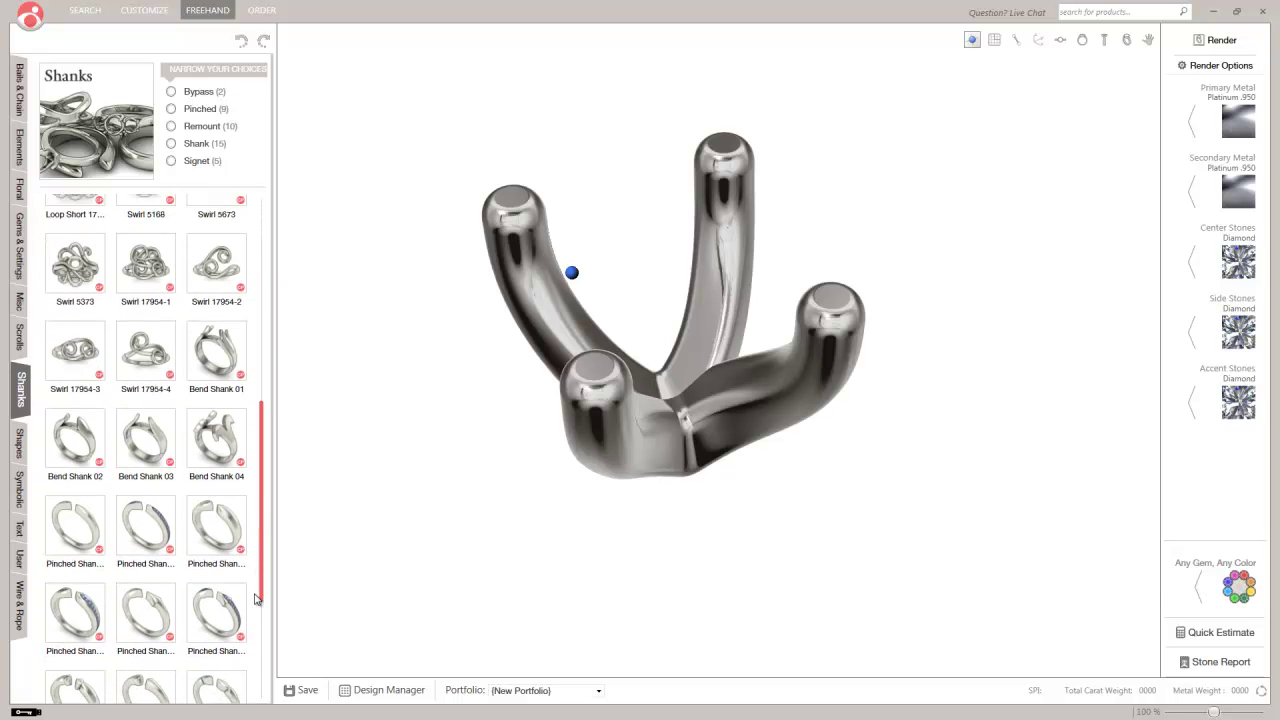
pyautogui.click(146, 527)
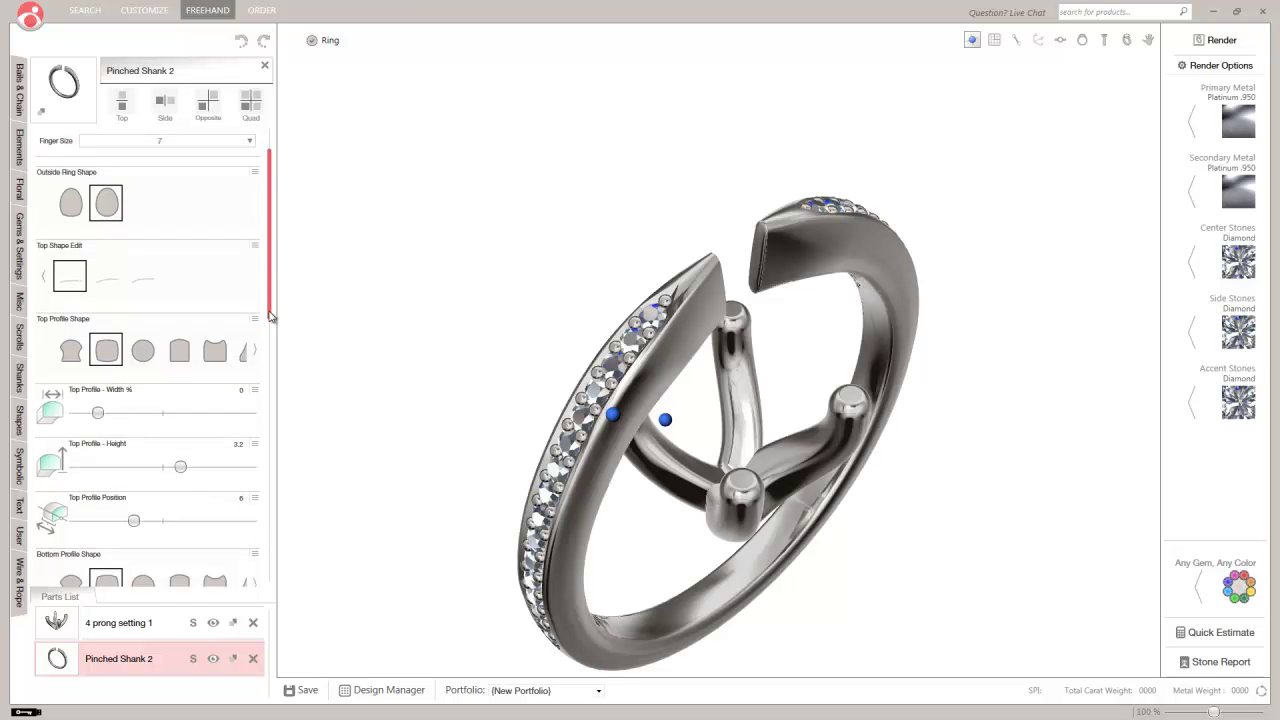
# - Set the shank's Bottom Profile Width to 2.9 and its Top Profile Width % to 0.4
pyautogui.scroll(-2, 270, 316)
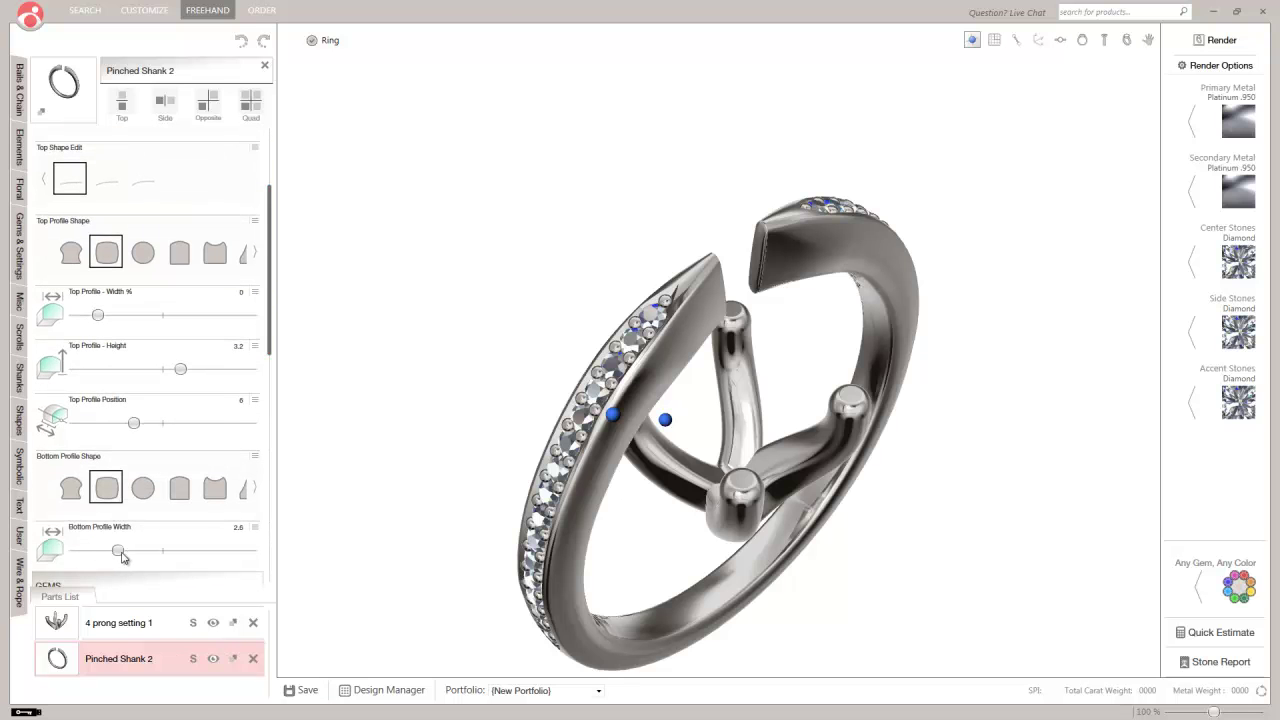
pyautogui.moveTo(121, 552); pyautogui.dragTo(131, 552)
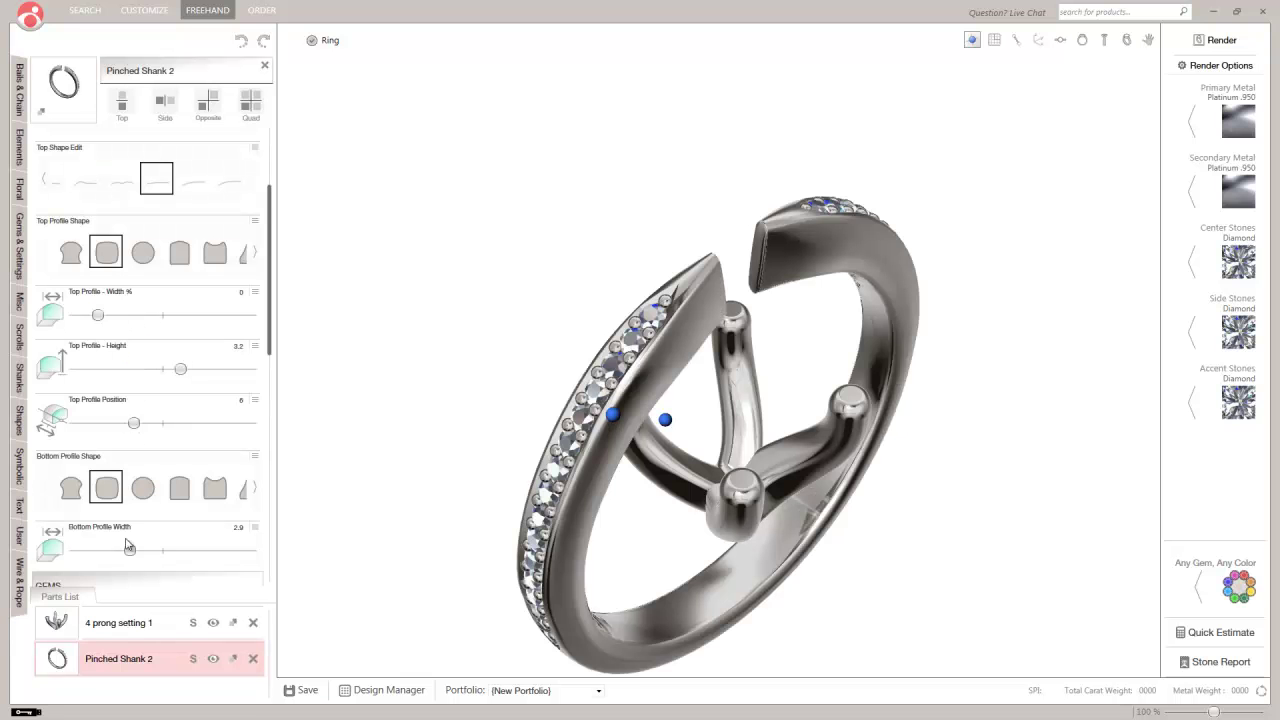
pyautogui.moveTo(118, 318); pyautogui.dragTo(125, 317)
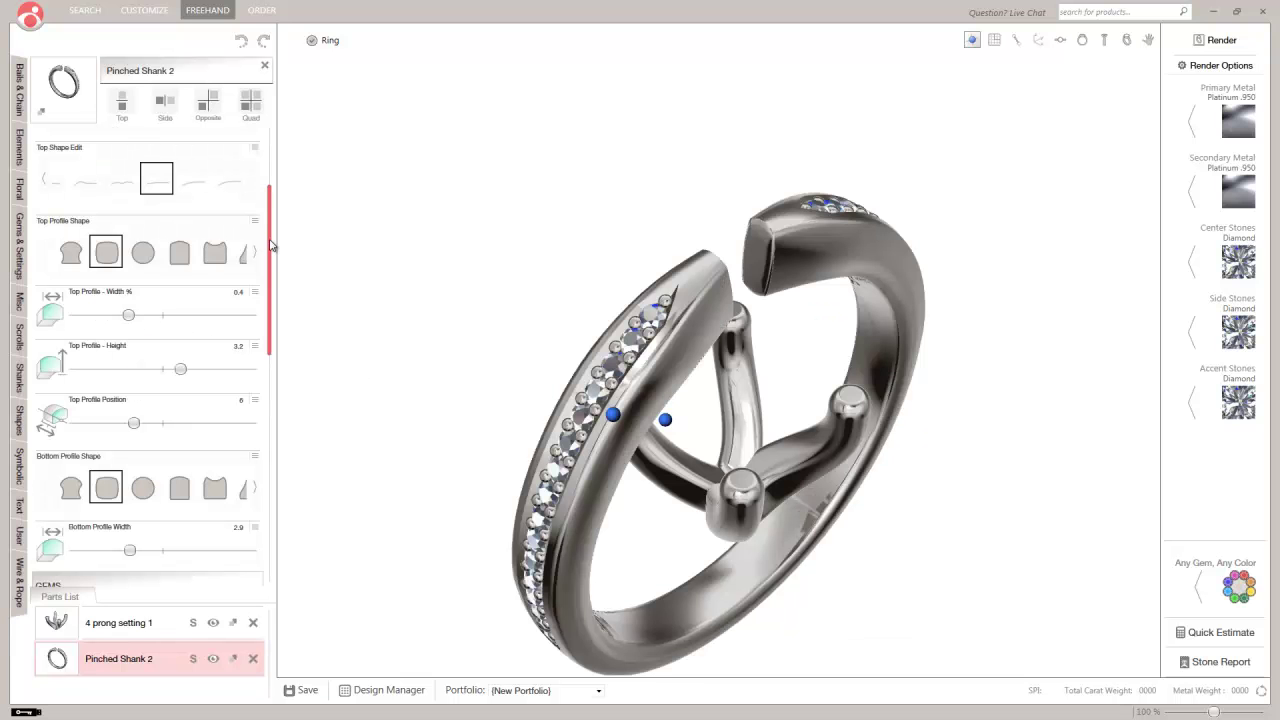
# - Set the shank's finger size to 6
pyautogui.scroll(3, 268, 176)
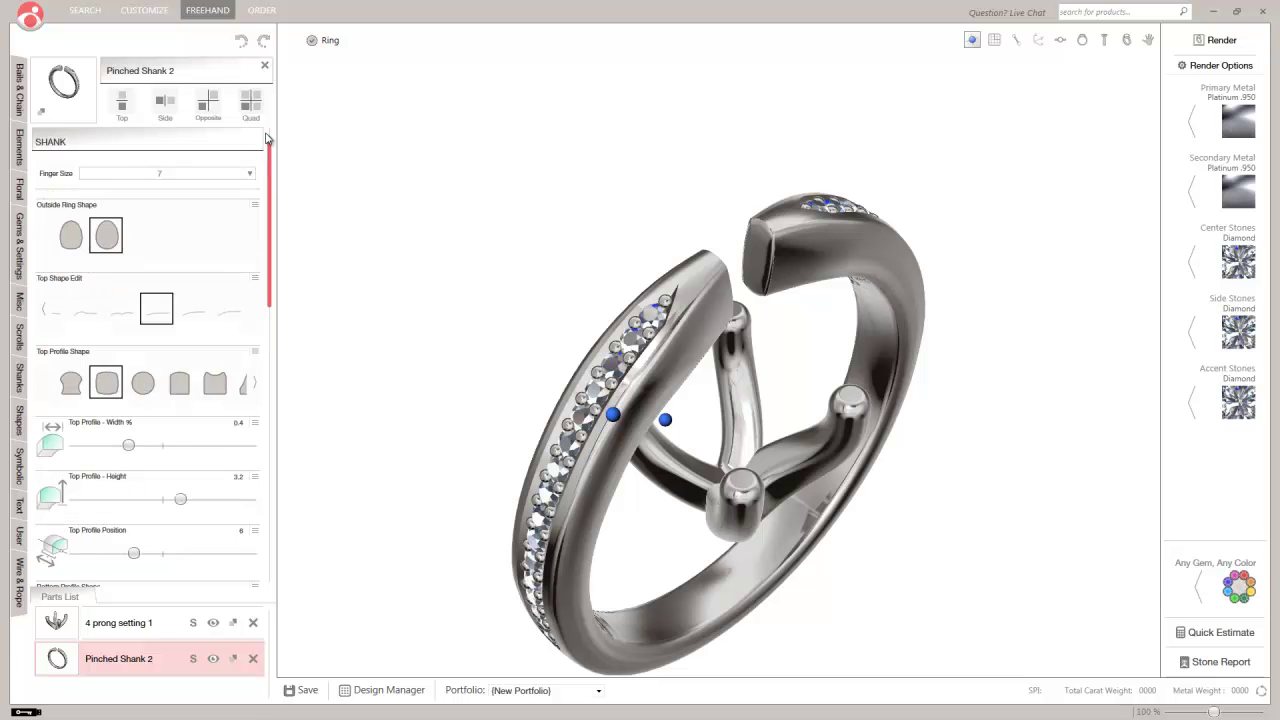
pyautogui.click(150, 175)
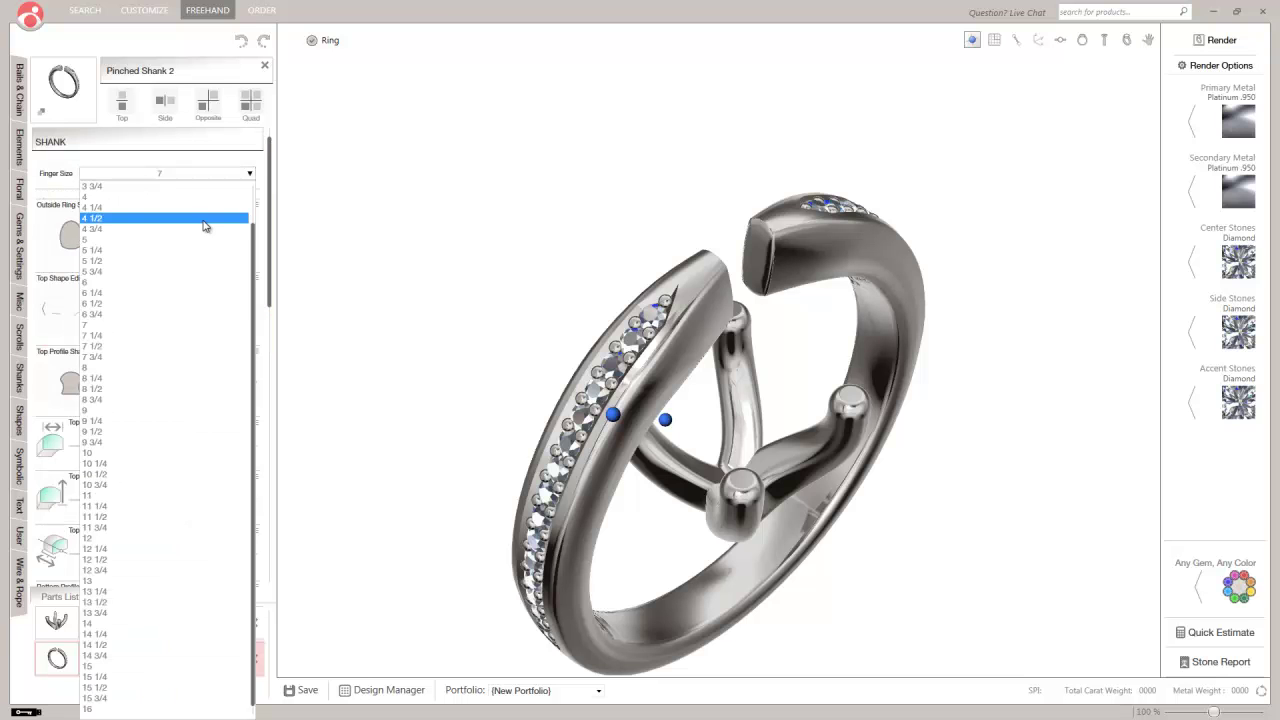
pyautogui.click(166, 283)
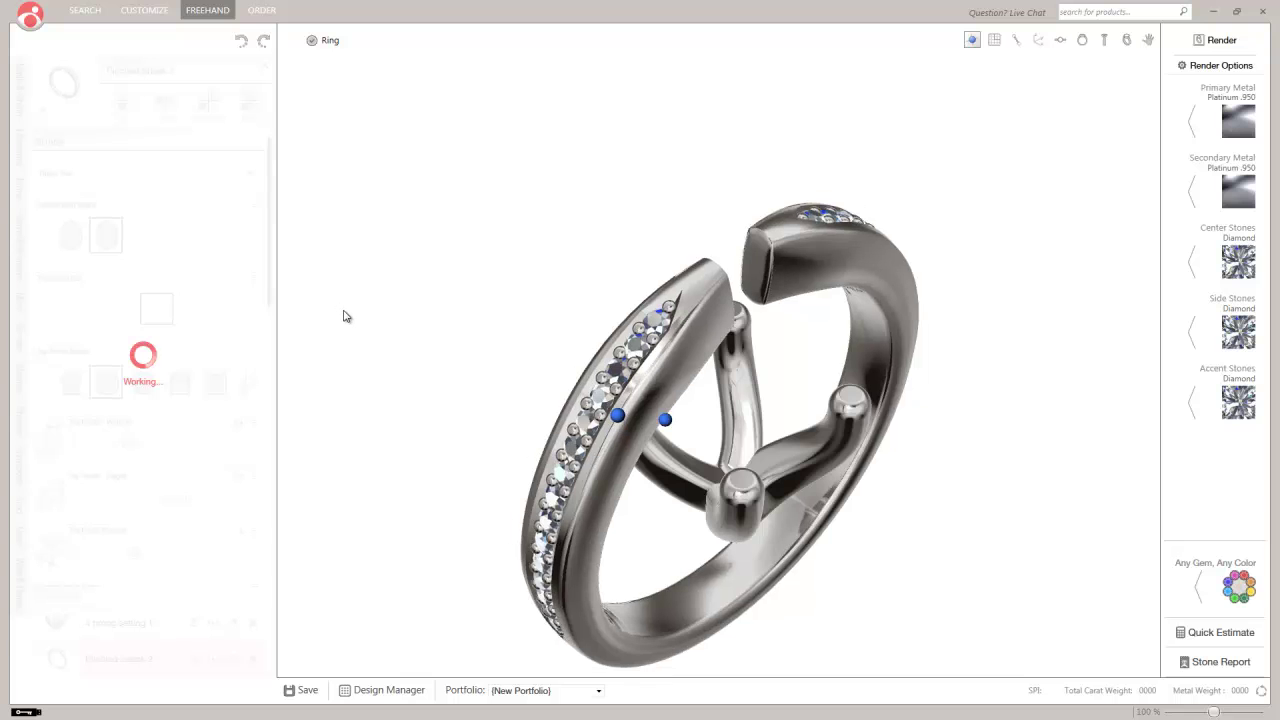
# - Raise the 4 prong setting from inside the ring so its base sits in the gap at the top of the shank
pyautogui.click(666, 421)
pyautogui.moveTo(735, 358); pyautogui.dragTo(735, 110)
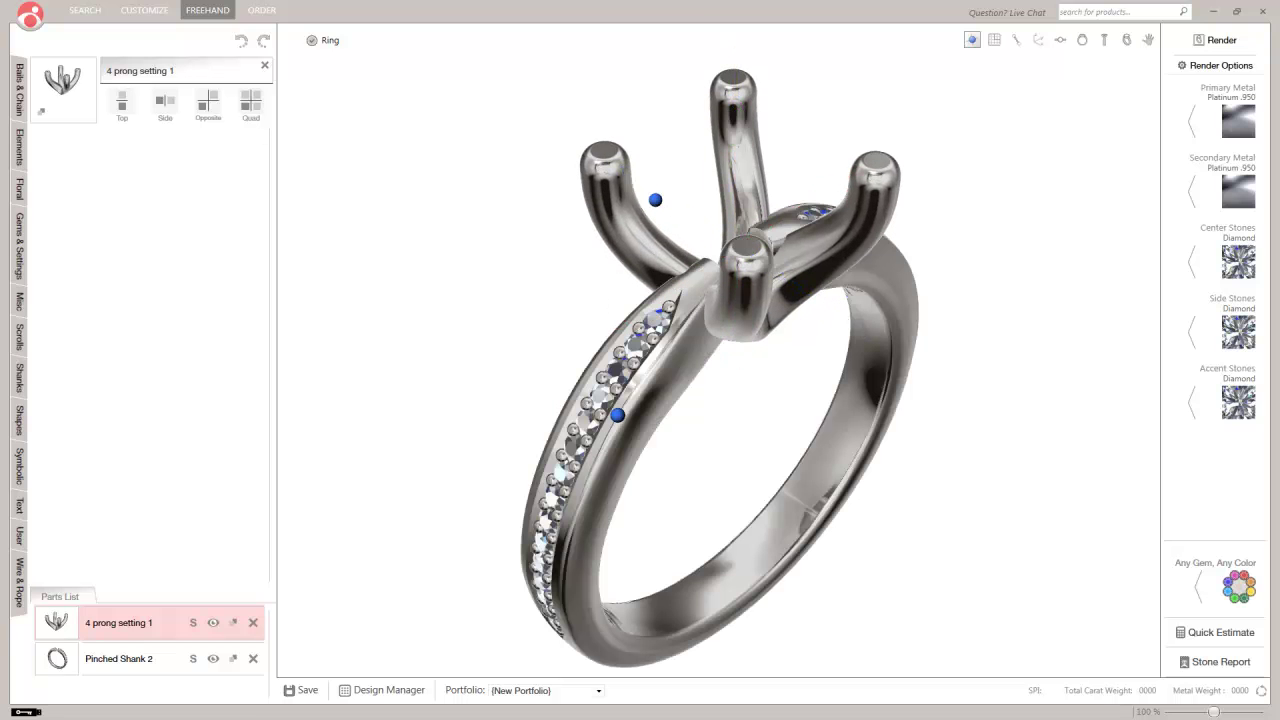
pyautogui.moveTo(577, 507); pyautogui.dragTo(475, 505, button='right')
pyautogui.click(677, 160)
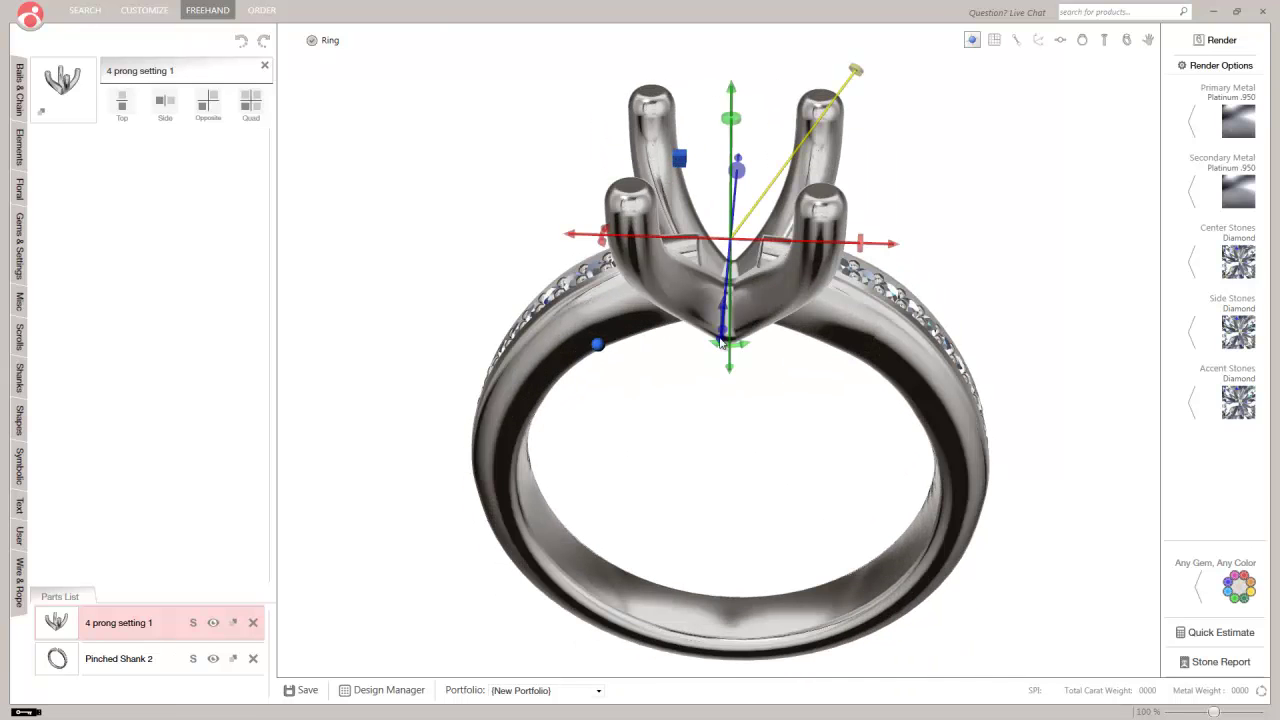
pyautogui.moveTo(729, 368); pyautogui.dragTo(729, 330)
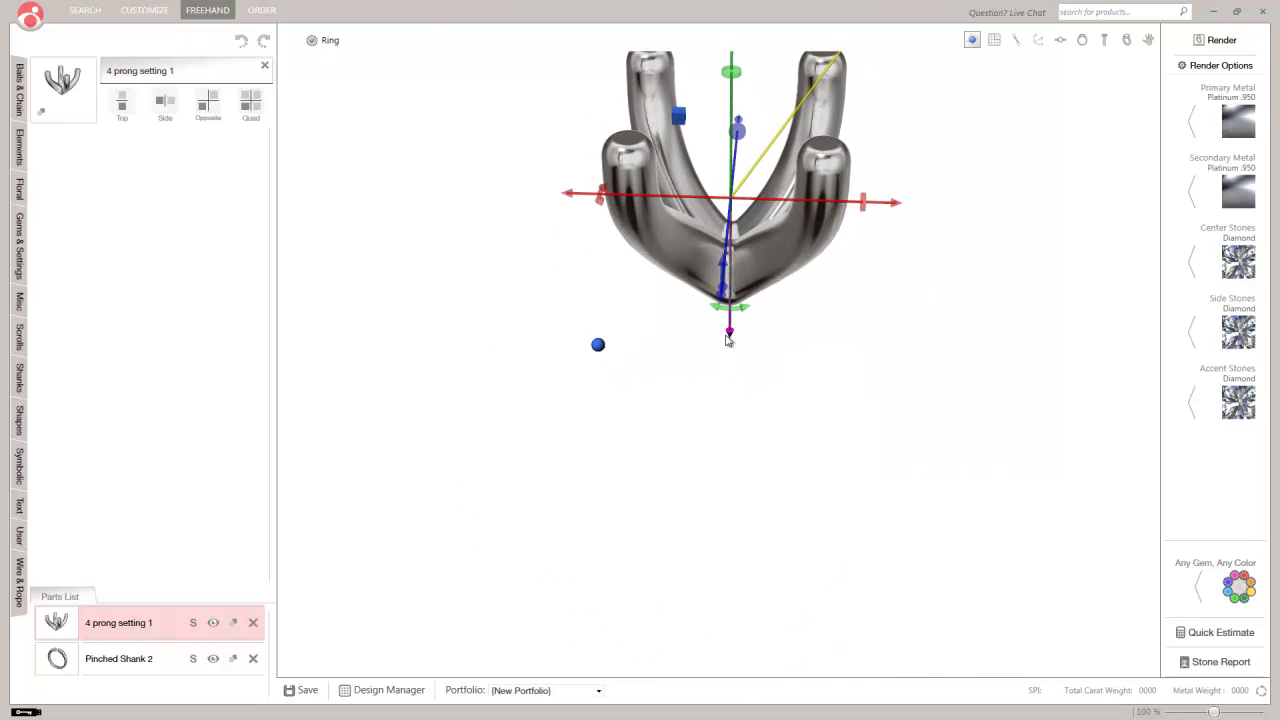
pyautogui.moveTo(771, 380); pyautogui.dragTo(757, 337, button='right')
pyautogui.moveTo(757, 337); pyautogui.dragTo(733, 348)
pyautogui.scroll(3, 726, 273)
pyautogui.moveTo(724, 395); pyautogui.dragTo(679, 388)
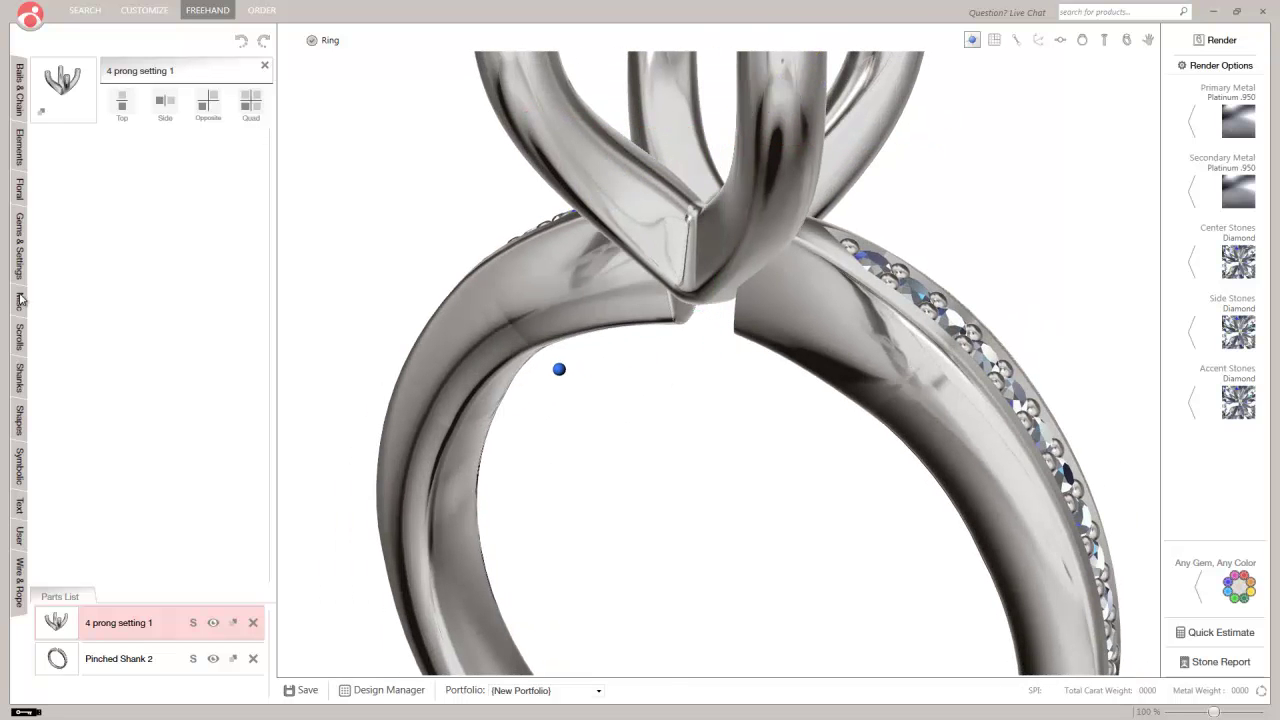
# - Add the Bezel 01 1.2mm part from the Gems & Settings library
pyautogui.click(18, 243)
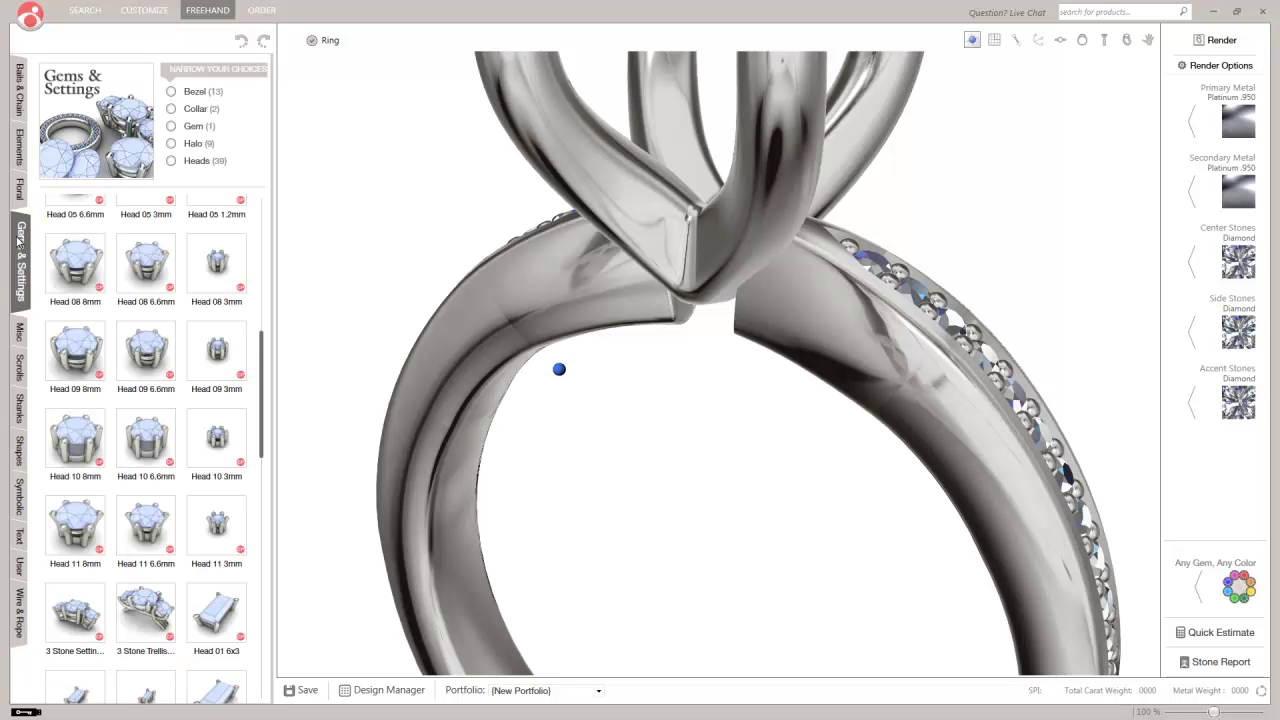
pyautogui.moveTo(261, 392); pyautogui.dragTo(251, 520)
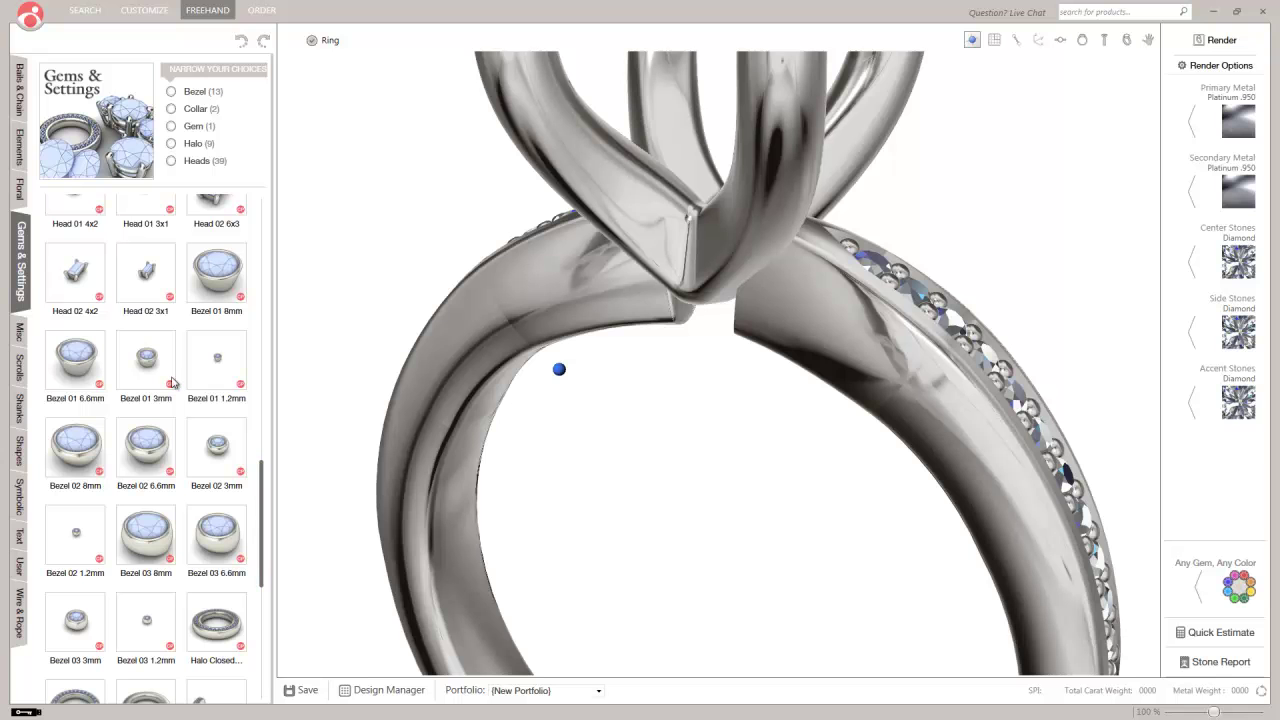
pyautogui.click(238, 345)
# - Rotate the bezel to face through the ring's side and move it up into the shank gap beneath the prong setting
pyautogui.moveTo(643, 469); pyautogui.dragTo(690, 643, button='right')
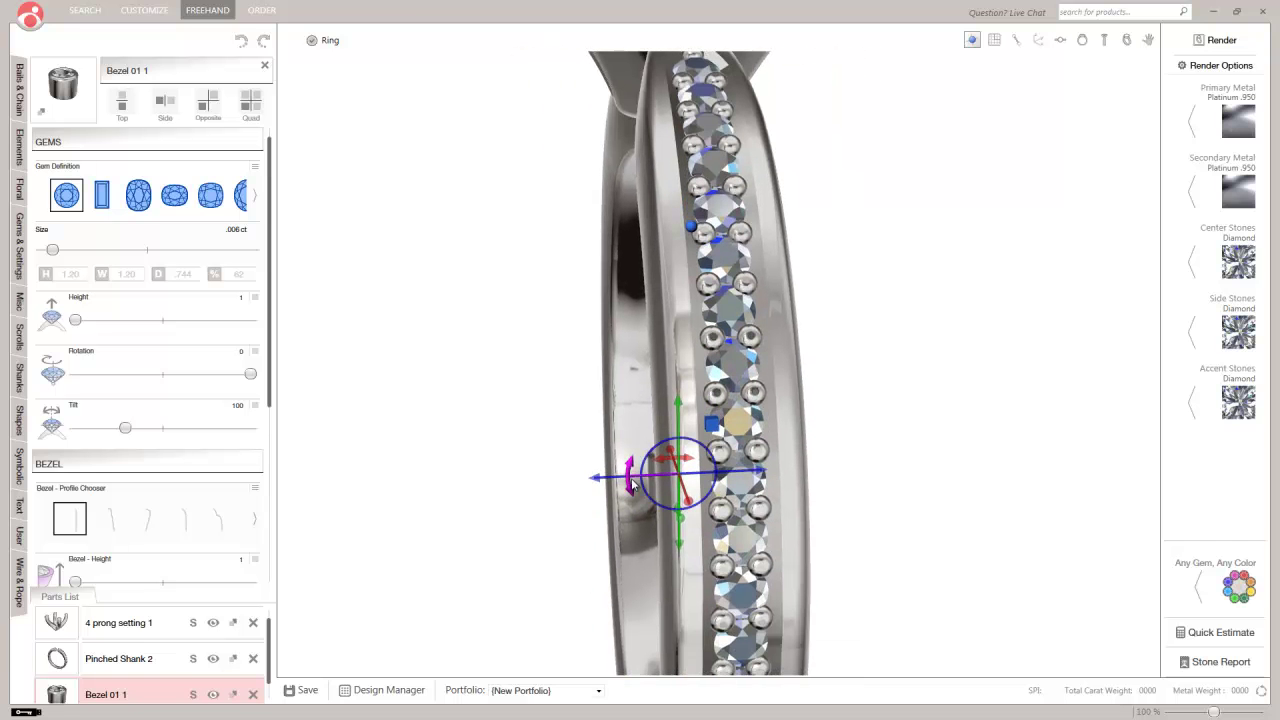
pyautogui.moveTo(632, 497); pyautogui.dragTo(699, 541)
pyautogui.moveTo(699, 541); pyautogui.dragTo(714, 526, button='right')
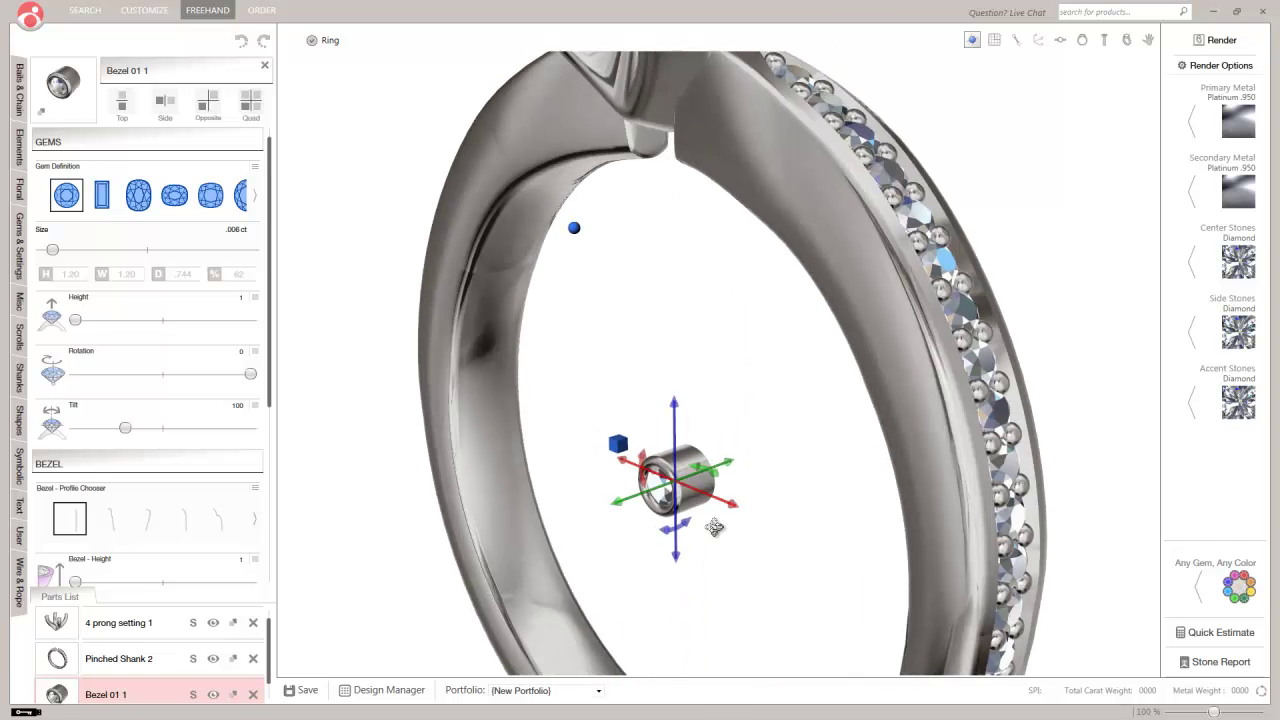
pyautogui.moveTo(730, 462); pyautogui.dragTo(705, 472)
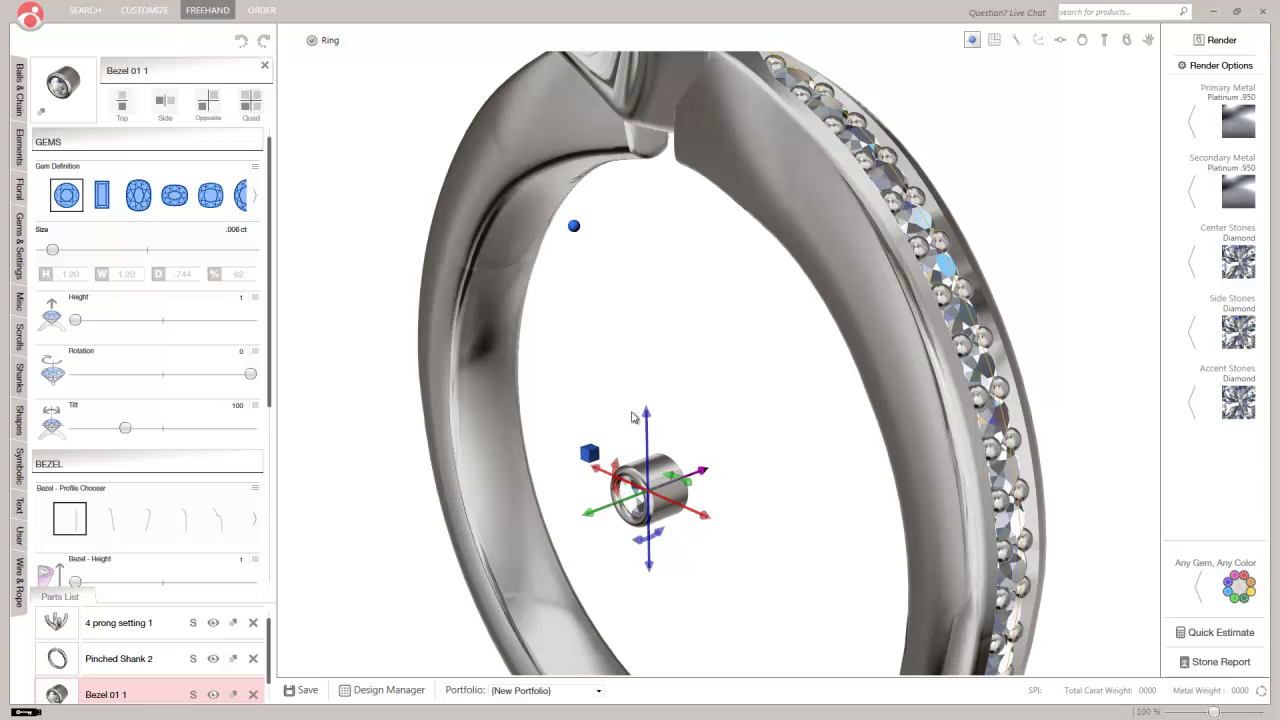
pyautogui.moveTo(647, 402); pyautogui.dragTo(645, 228)
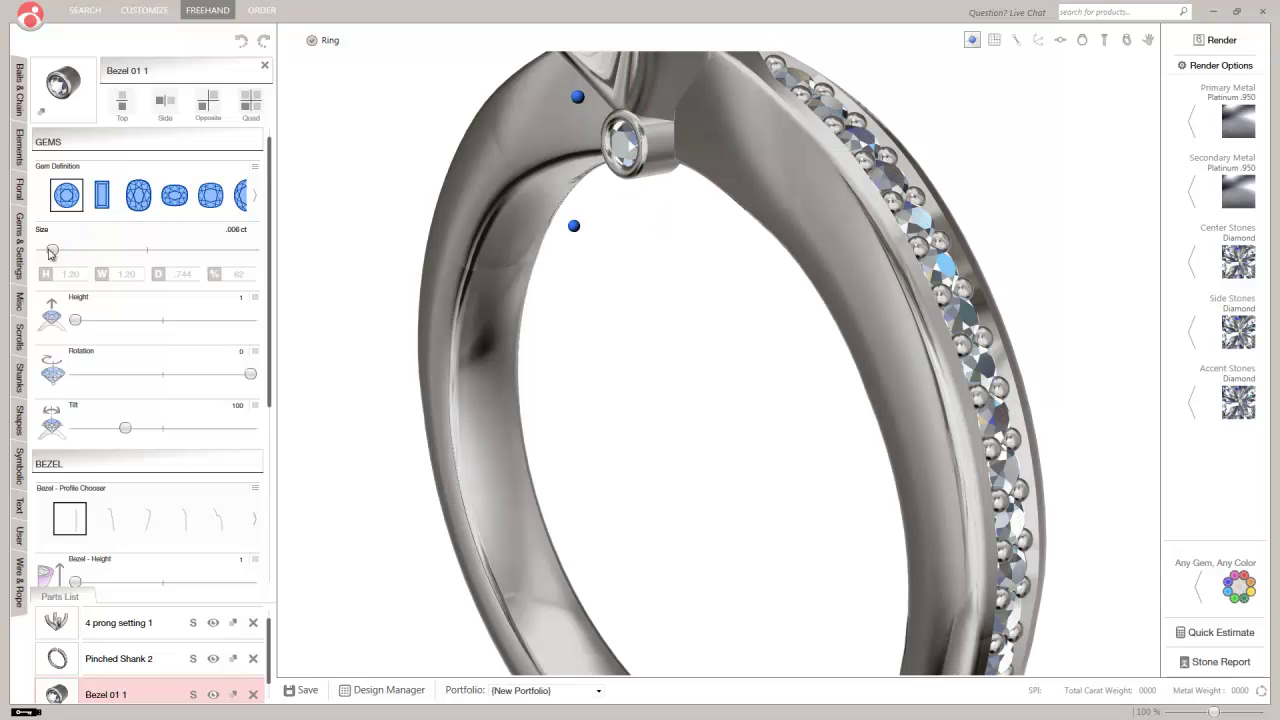
# - Set the bezel's gem size to .022 ct and nudge the bezel up against the base of the prong setting
pyautogui.moveTo(58, 252); pyautogui.dragTo(88, 248)
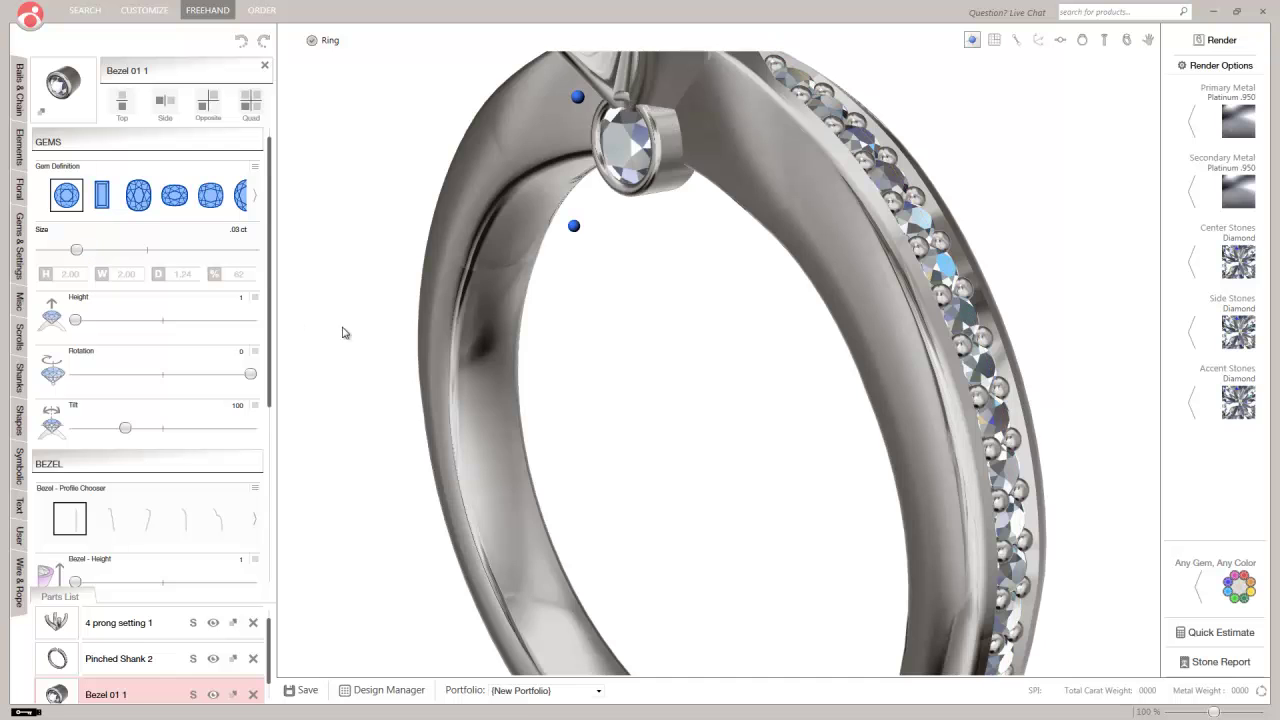
pyautogui.moveTo(419, 333); pyautogui.dragTo(640, 312, button='right')
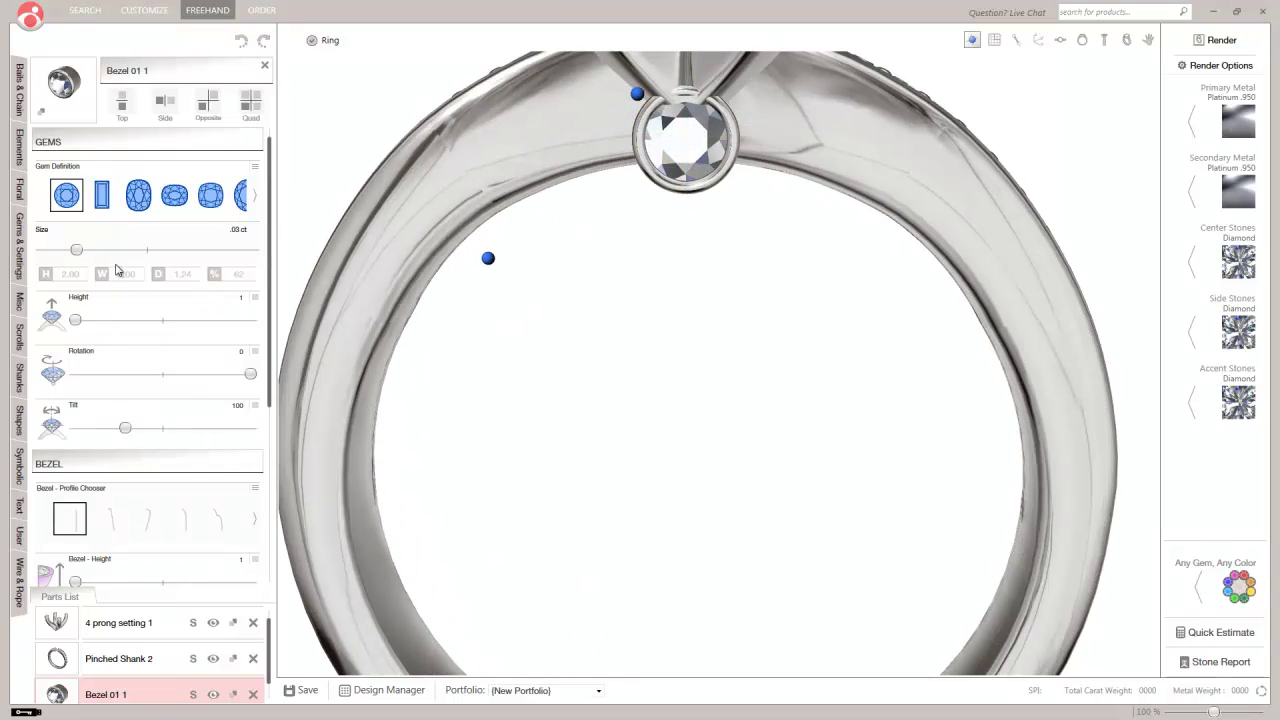
pyautogui.moveTo(78, 251); pyautogui.dragTo(64, 252)
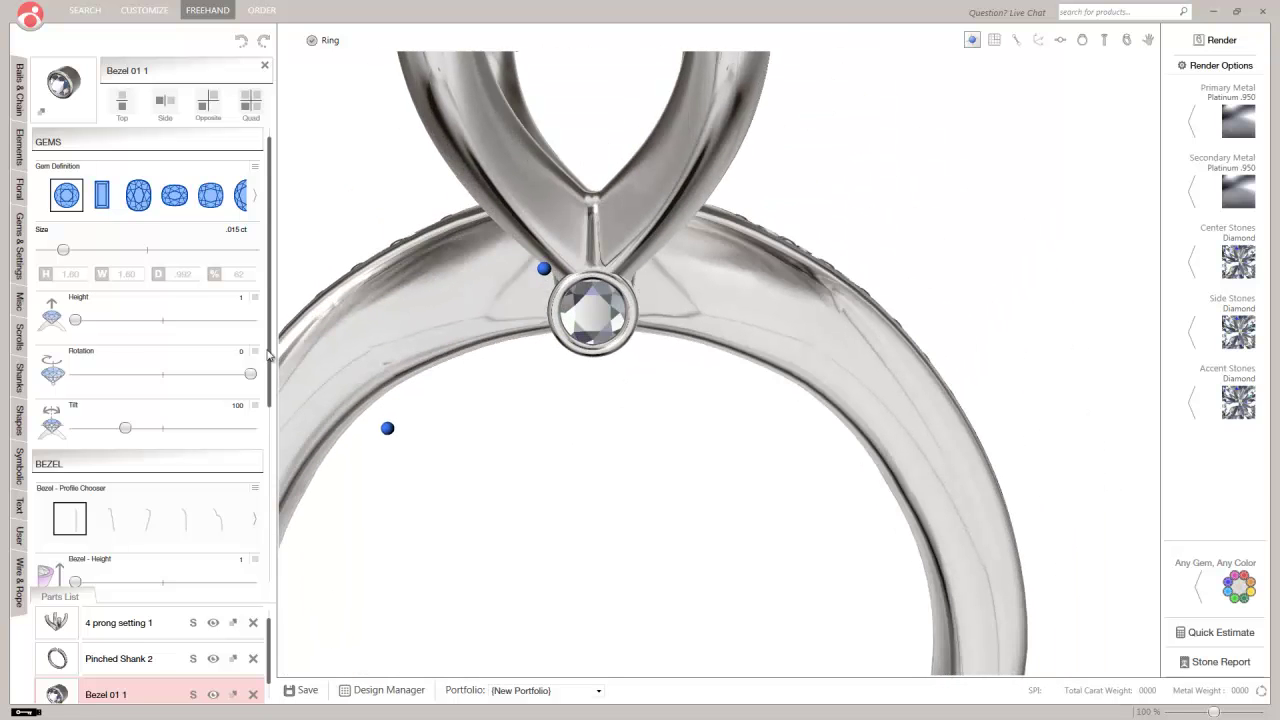
pyautogui.moveTo(70, 254); pyautogui.dragTo(78, 254)
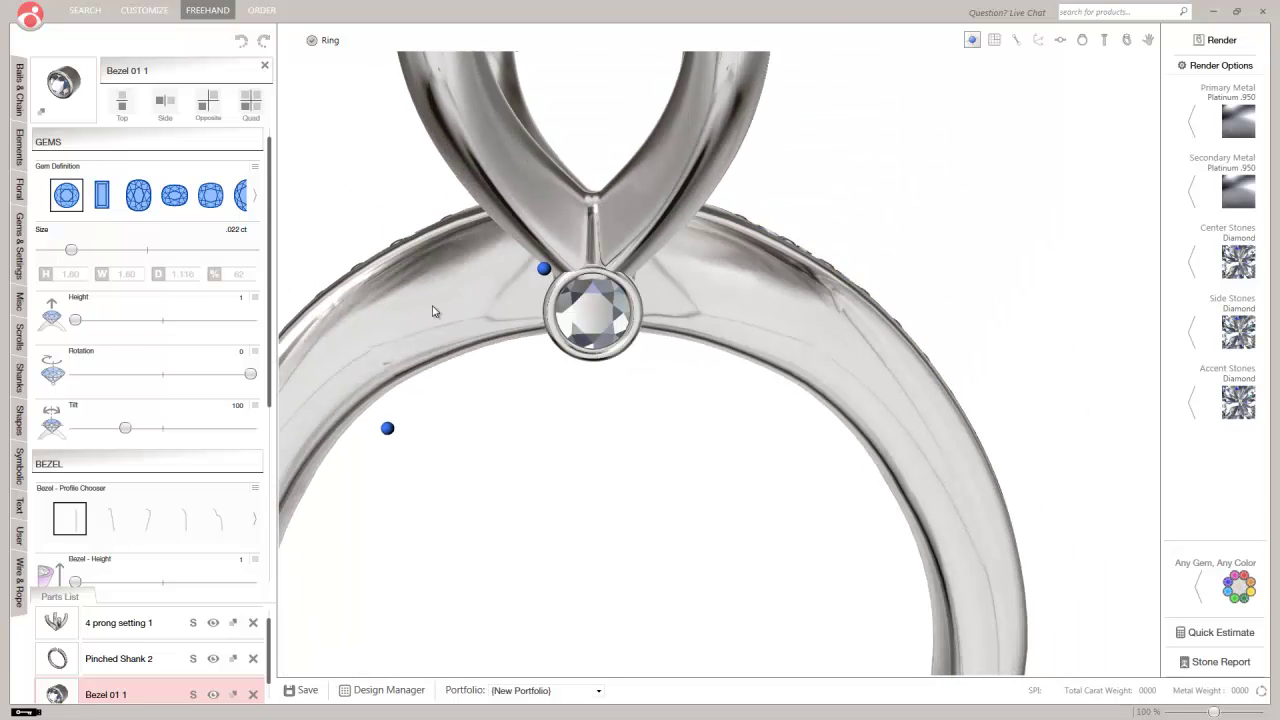
pyautogui.click(545, 269)
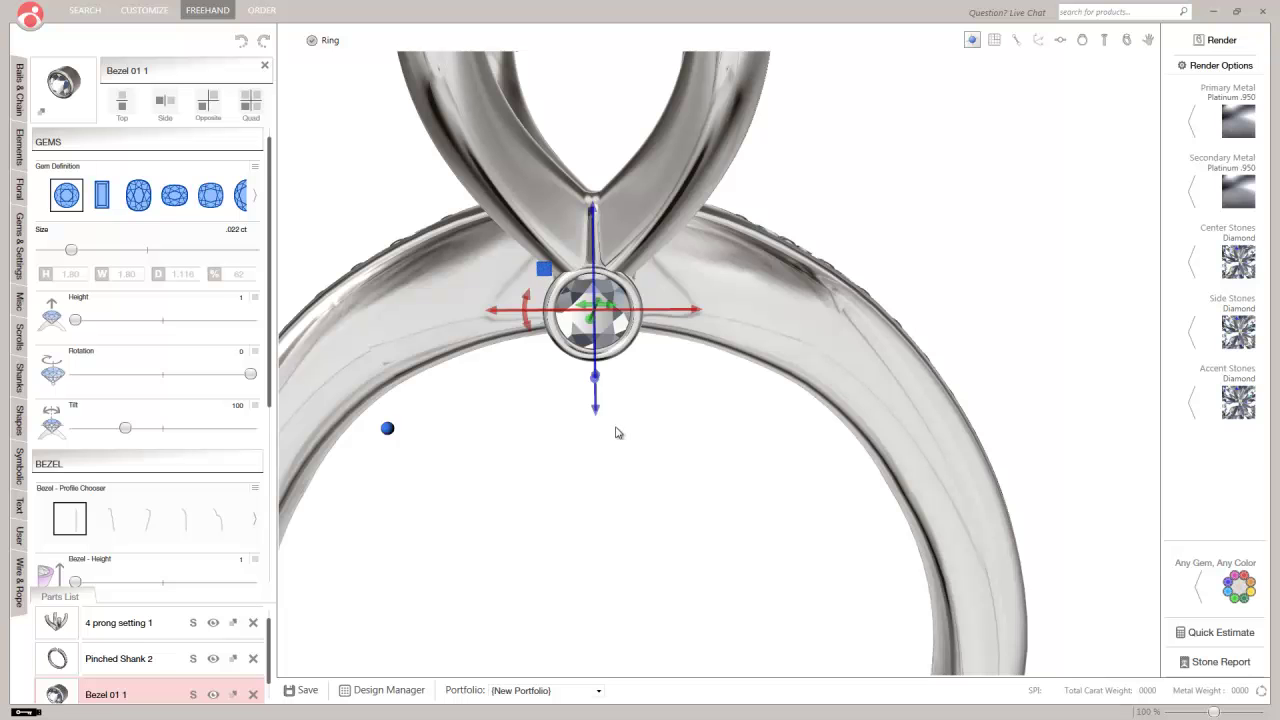
pyautogui.moveTo(601, 420); pyautogui.dragTo(598, 388)
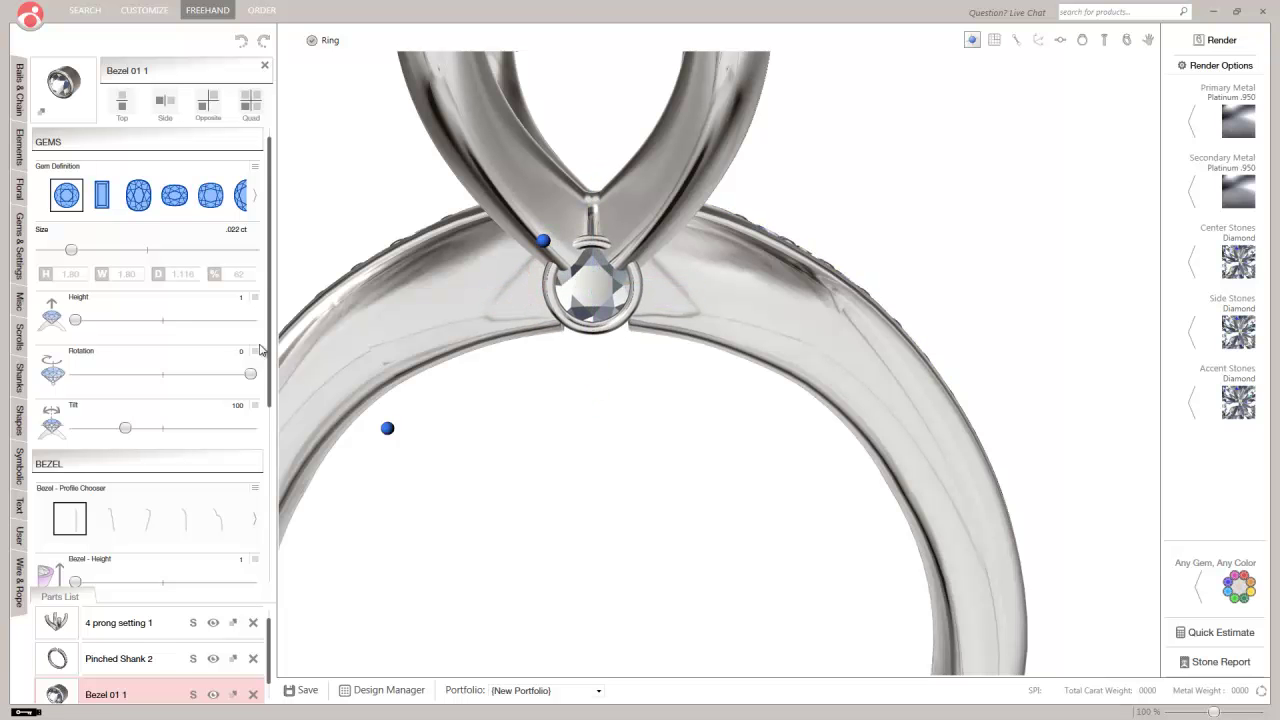
# - Set the bezel's top thickness to 0.5 and move the bezel outward to the face of the shank
pyautogui.scroll(-5, 204, 500)
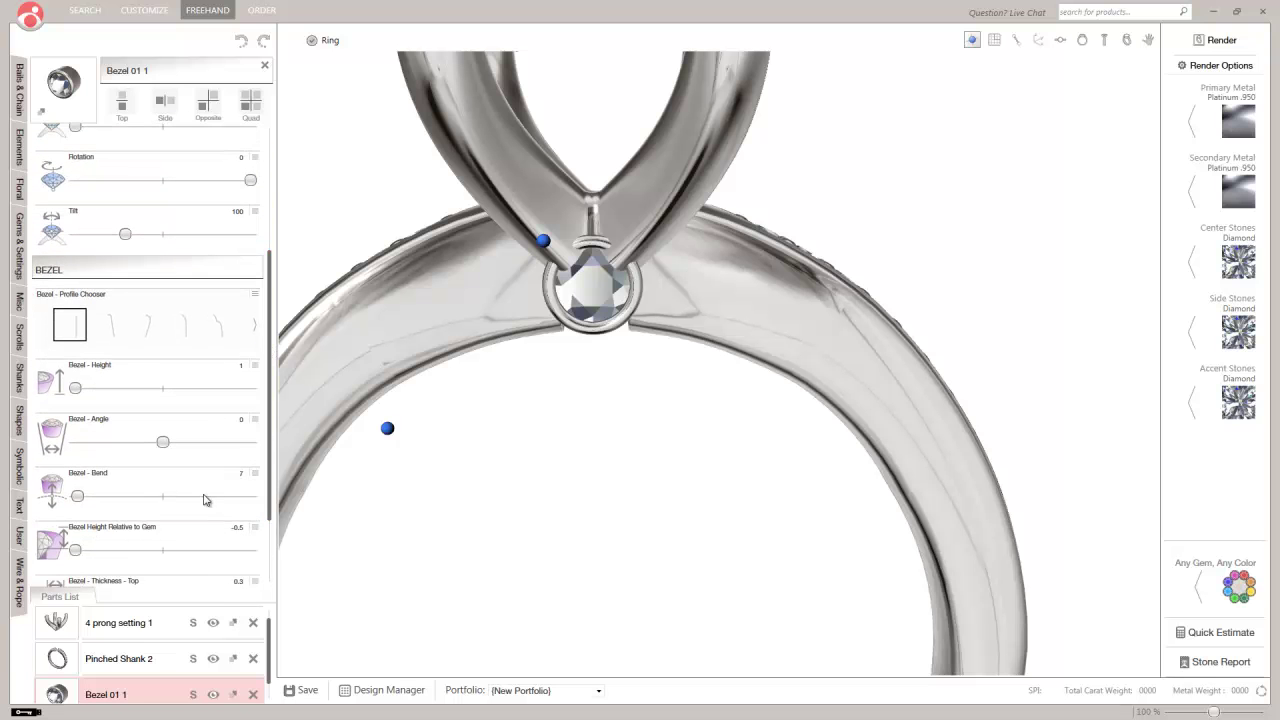
pyautogui.scroll(-2, 268, 535)
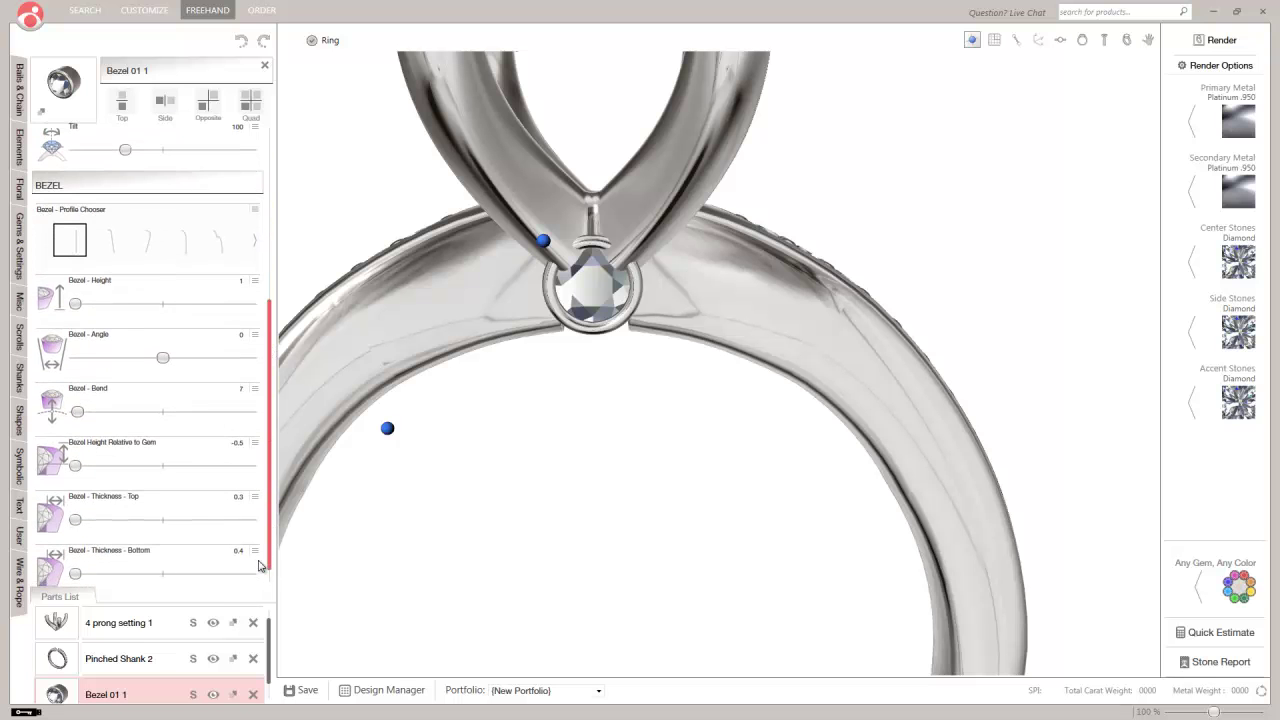
pyautogui.moveTo(80, 527); pyautogui.dragTo(125, 523)
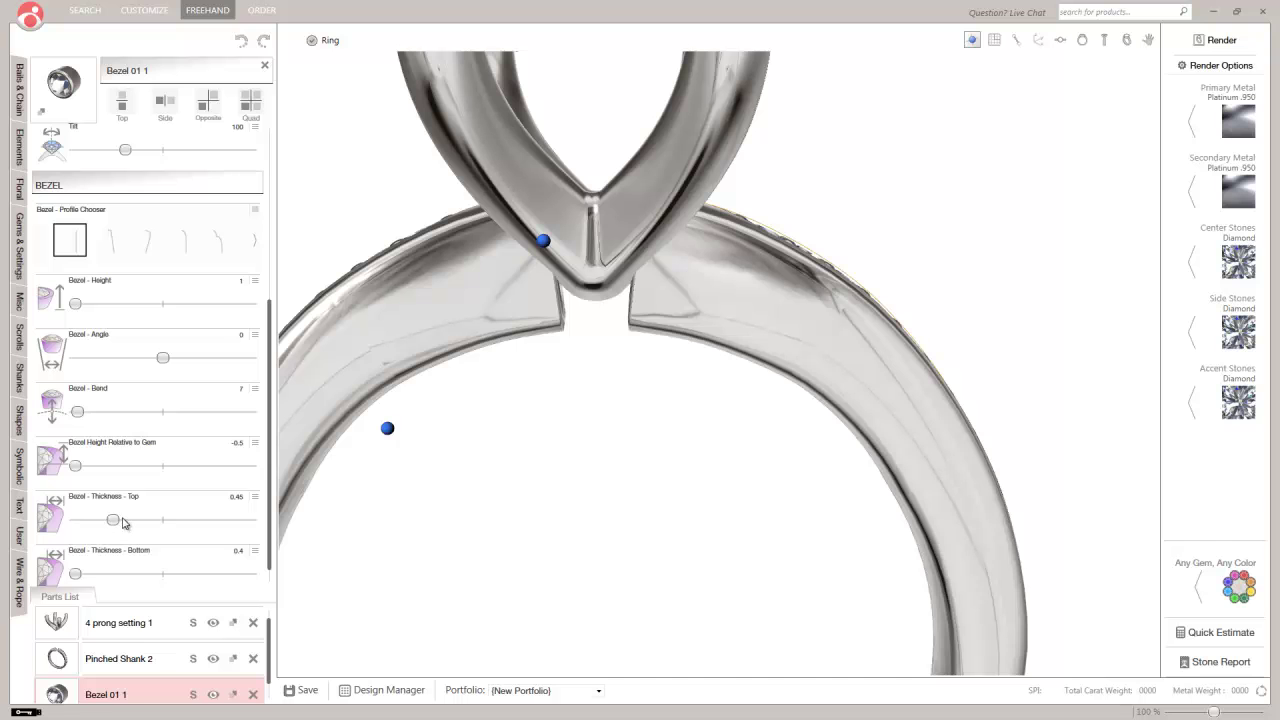
pyautogui.moveTo(819, 407); pyautogui.dragTo(621, 355)
pyautogui.click(520, 212)
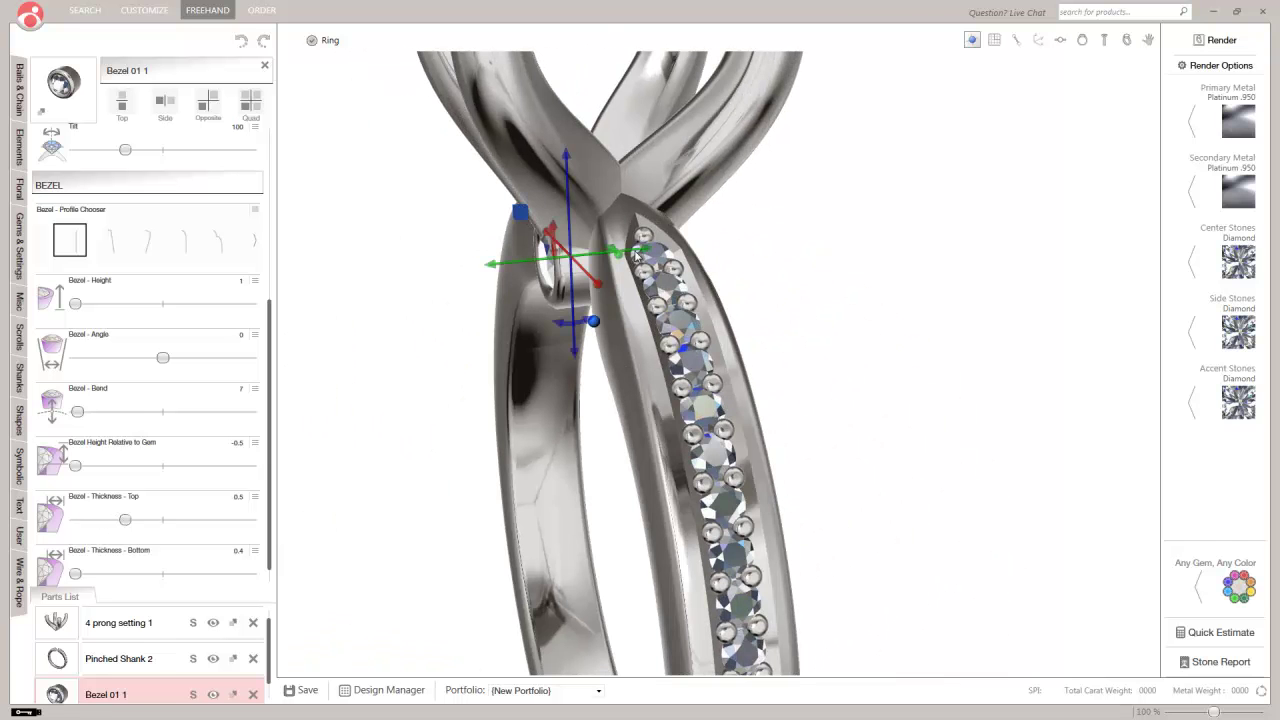
pyautogui.moveTo(649, 252); pyautogui.dragTo(619, 252)
pyautogui.click(321, 330)
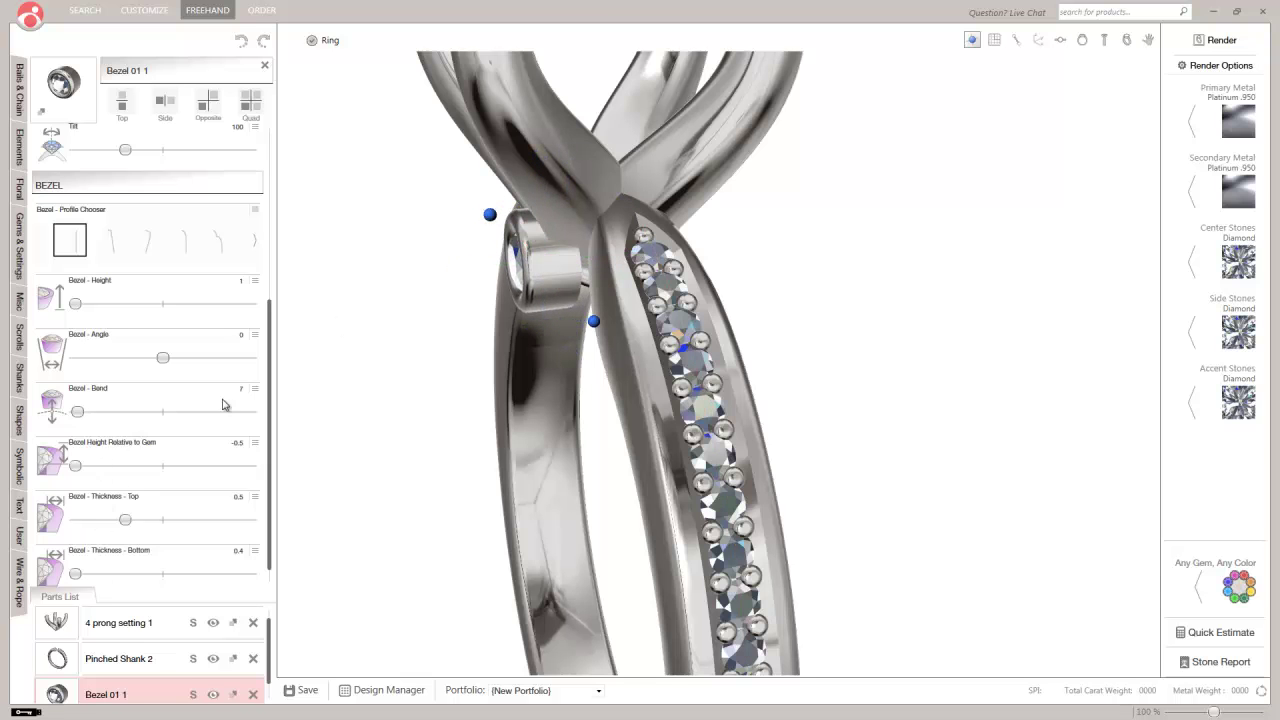
# - Set the bezel height to 2.7 and move the bezel back inward toward the shank
pyautogui.click(90, 304)
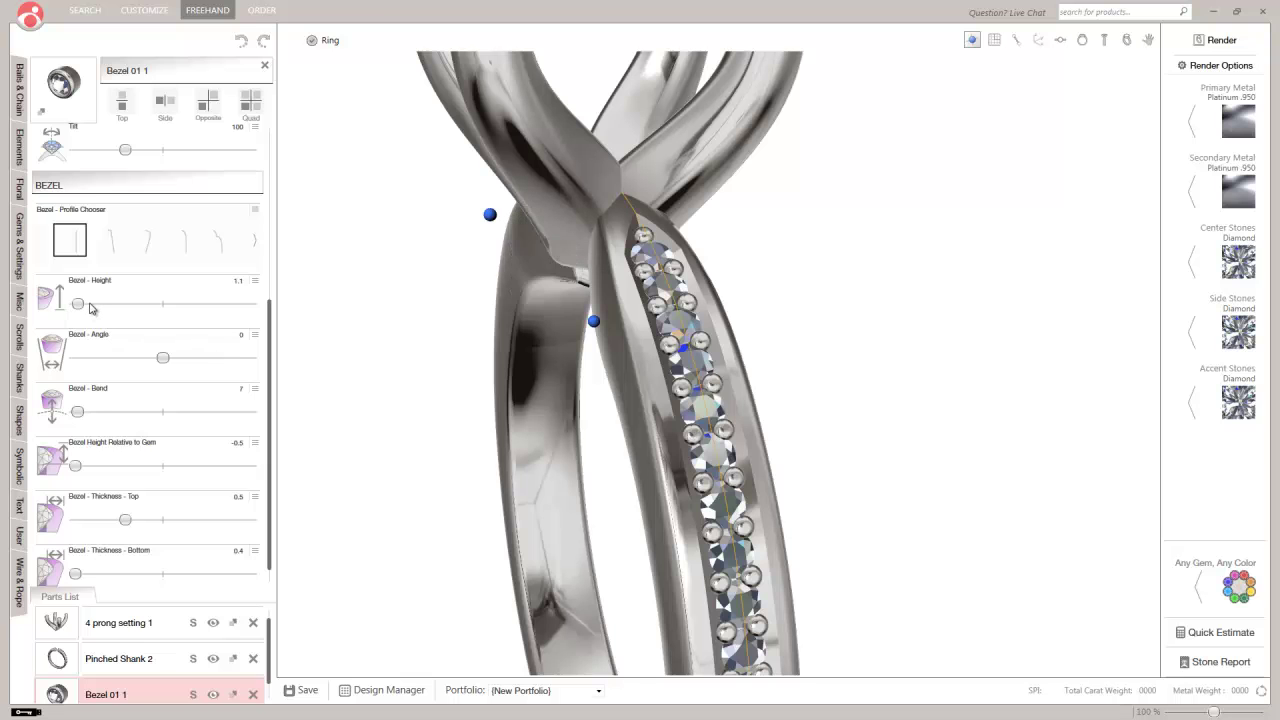
pyautogui.moveTo(81, 303); pyautogui.dragTo(124, 311)
pyautogui.click(585, 222)
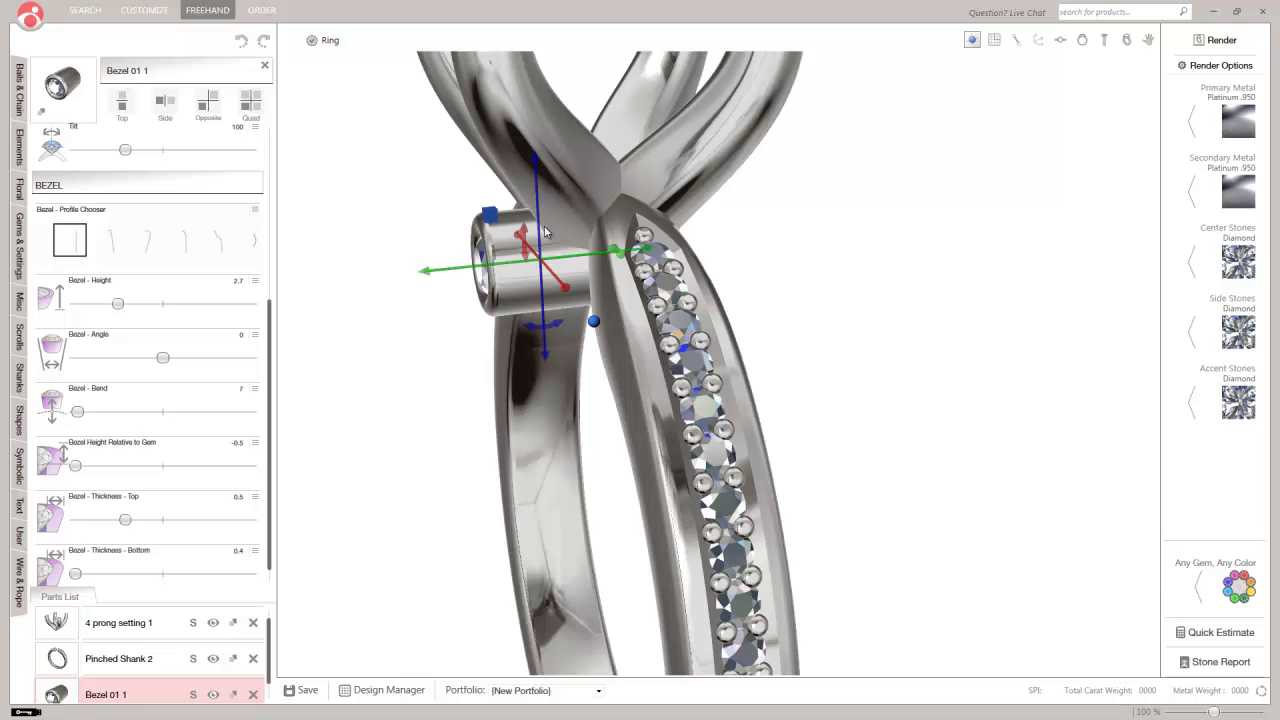
pyautogui.moveTo(646, 255); pyautogui.dragTo(688, 246)
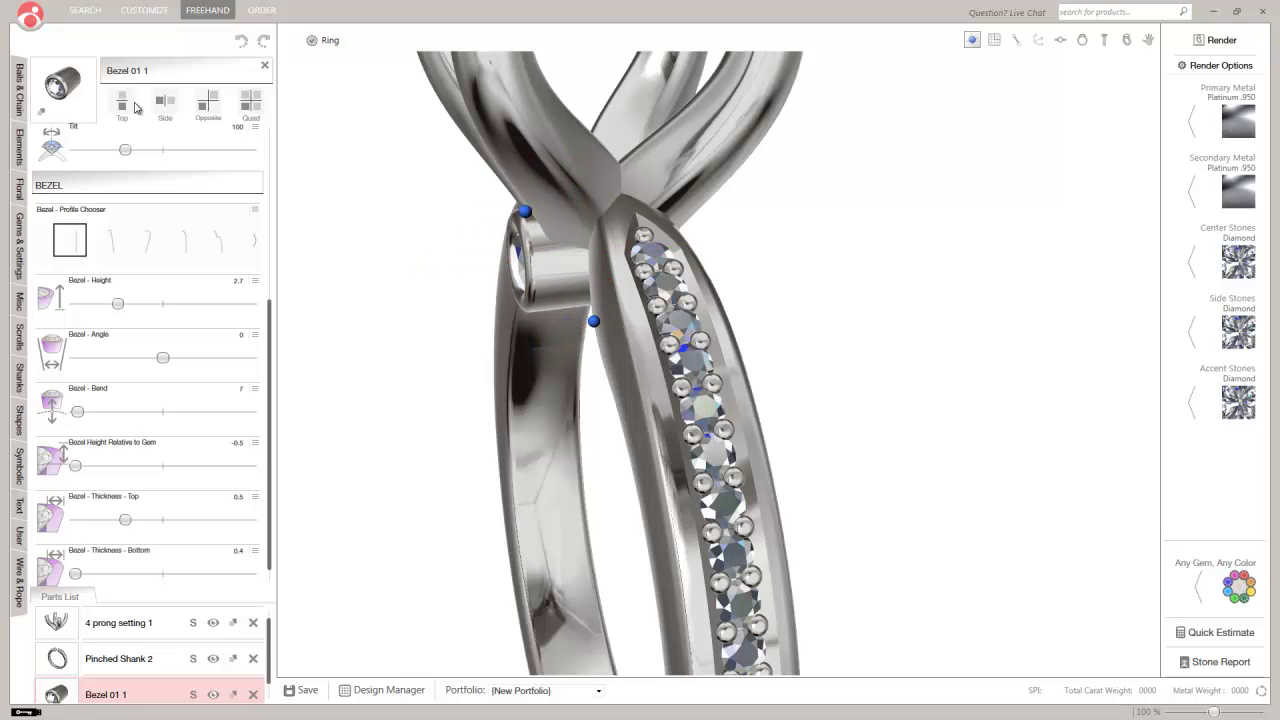
# - Mirror the bezel with the Top symmetry option and adjust its depth through the shank gap
pyautogui.click(121, 100)
pyautogui.moveTo(934, 309); pyautogui.dragTo(655, 243)
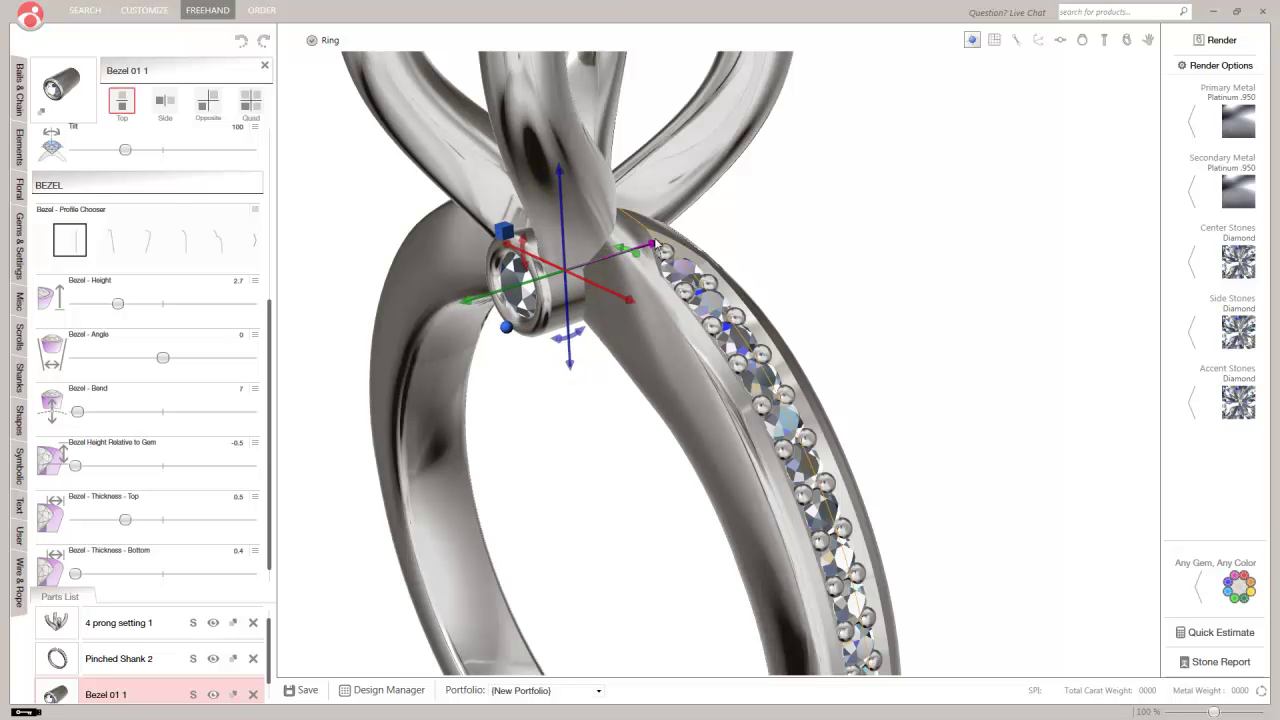
pyautogui.moveTo(393, 392); pyautogui.dragTo(551, 408)
pyautogui.scroll(-3, 550, 410)
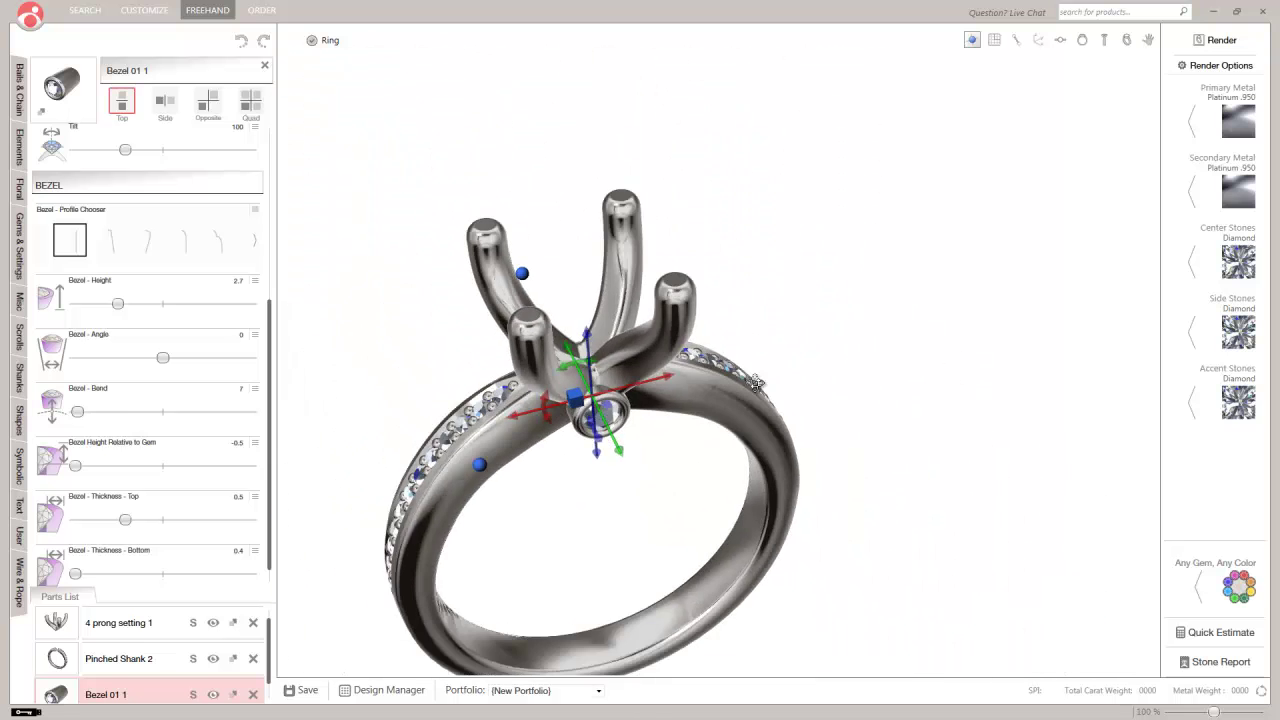
# - Add a Gem Only part from the Gems & Settings library to the ring
pyautogui.moveTo(800, 370); pyautogui.dragTo(680, 270)
pyautogui.scroll(3, 566, 281)
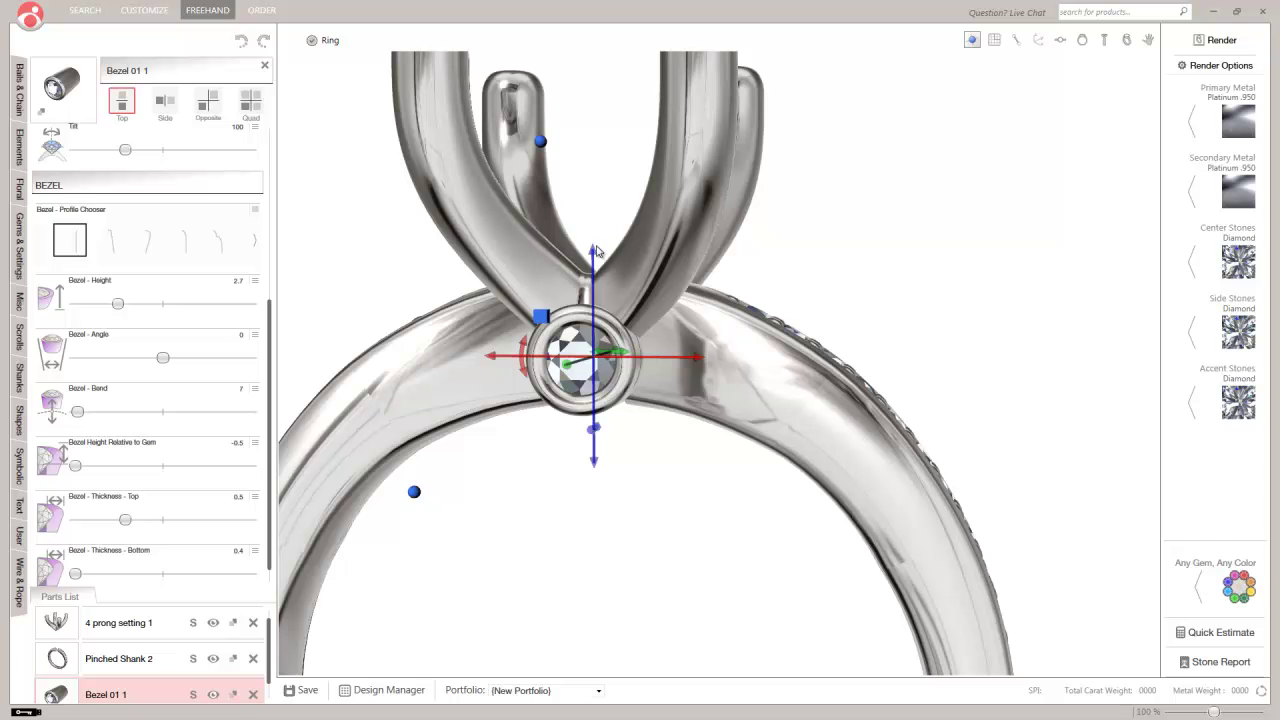
pyautogui.moveTo(880, 271); pyautogui.dragTo(594, 243)
pyautogui.scroll(-5, 748, 333)
pyautogui.click(16, 212)
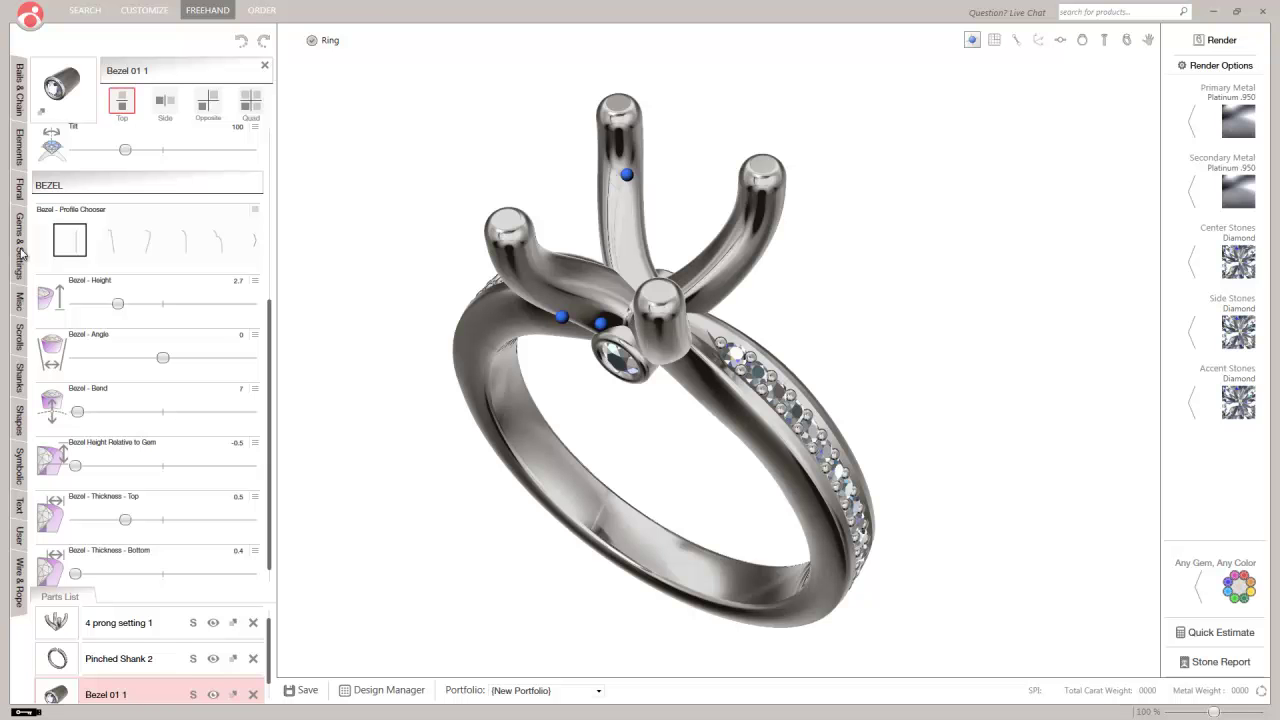
pyautogui.click(22, 250)
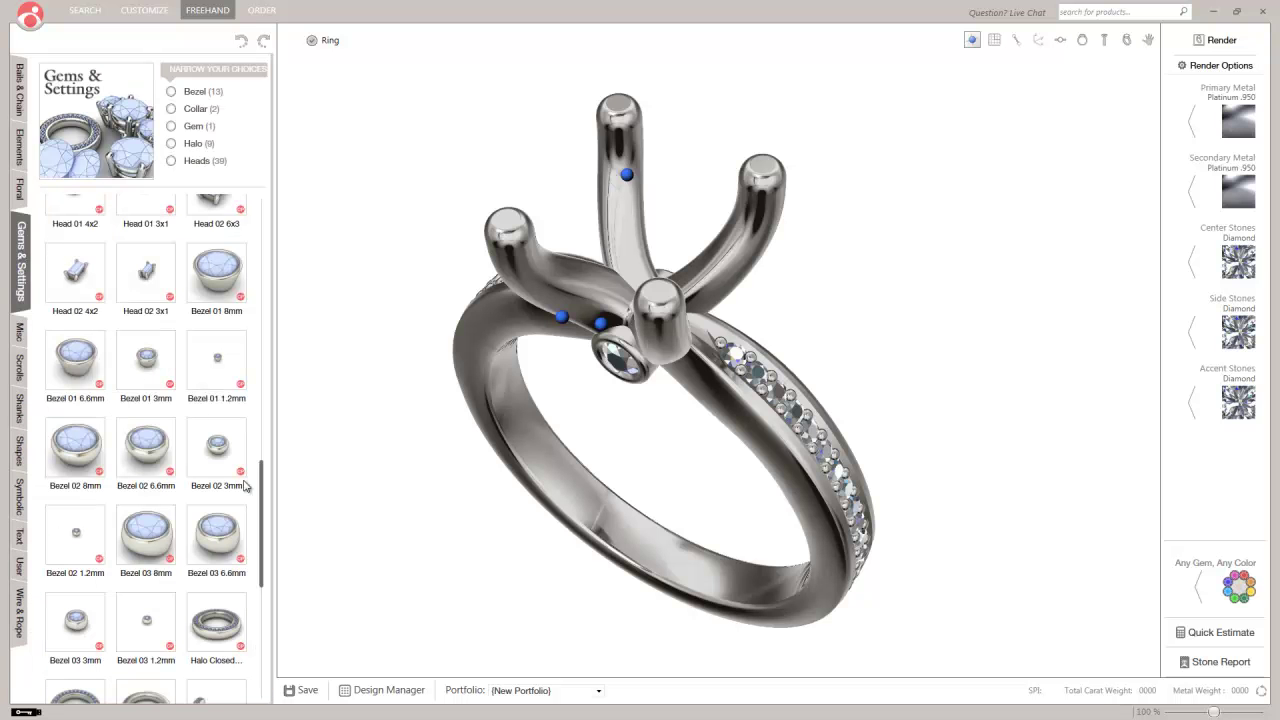
pyautogui.moveTo(258, 507); pyautogui.dragTo(258, 258)
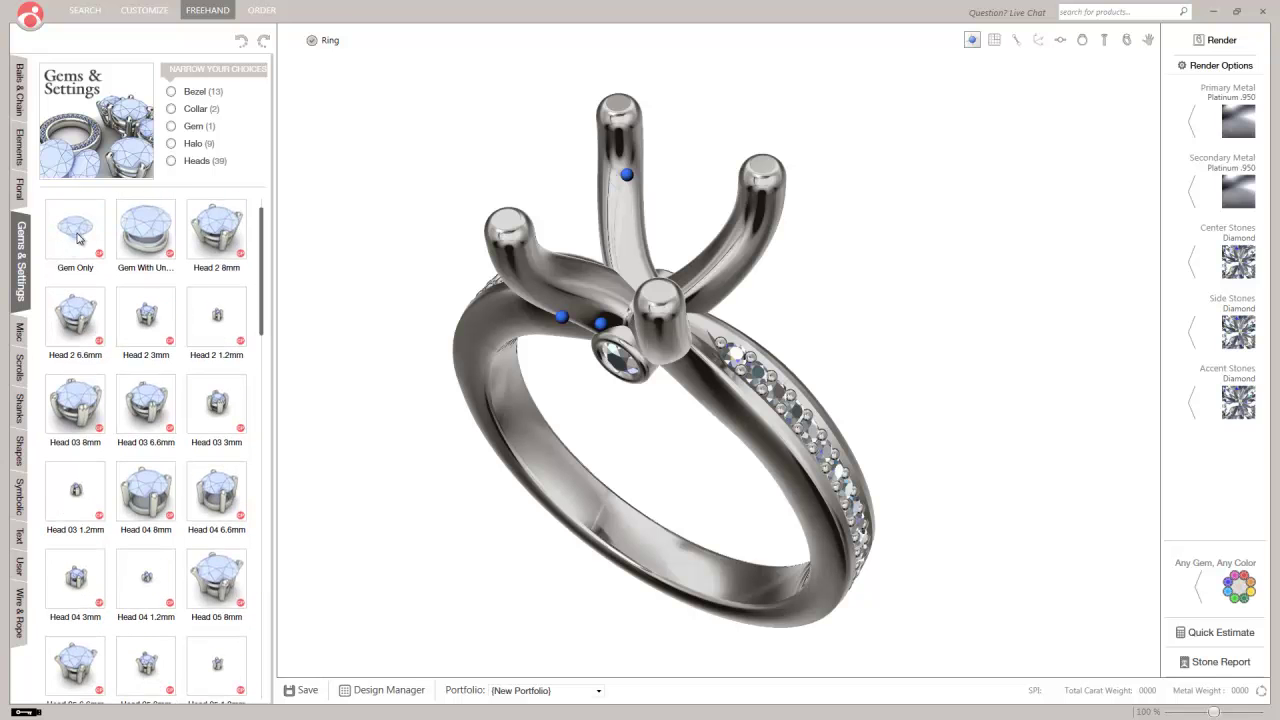
pyautogui.click(73, 237)
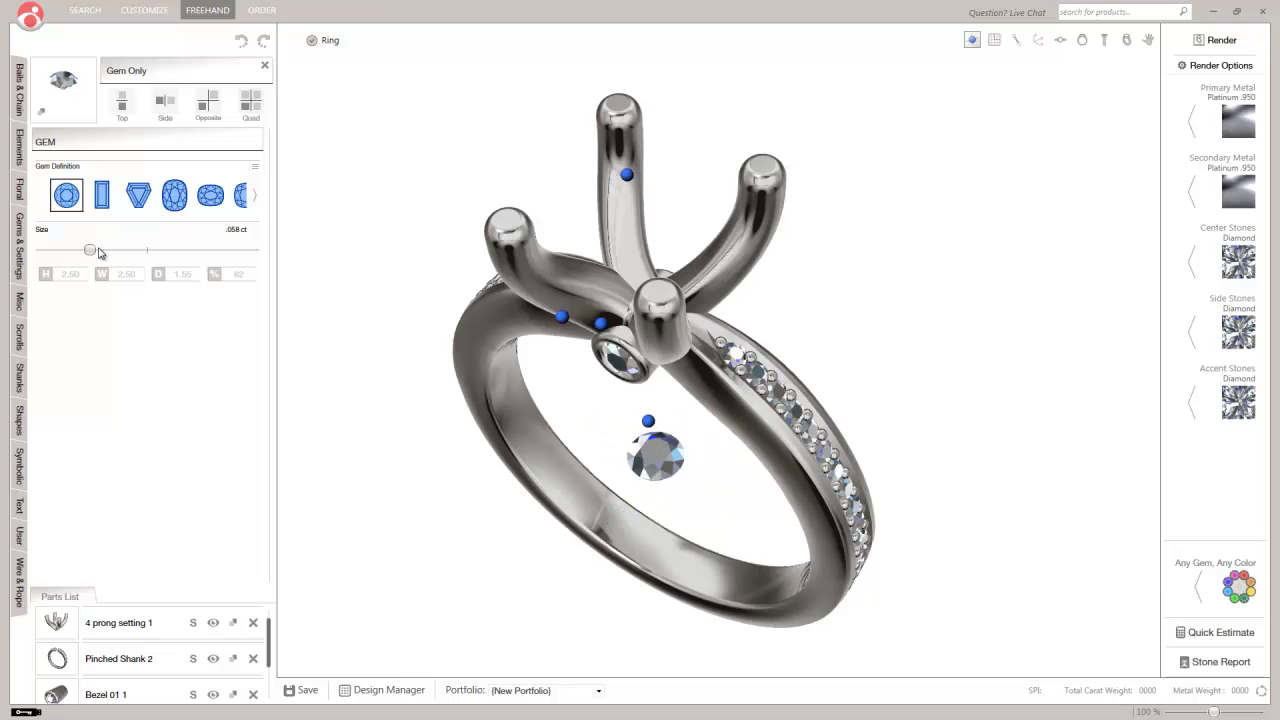
# - Set the round gem's size to 1.639 ct and move it up between the four prongs of the head
pyautogui.moveTo(99, 253); pyautogui.dragTo(191, 244)
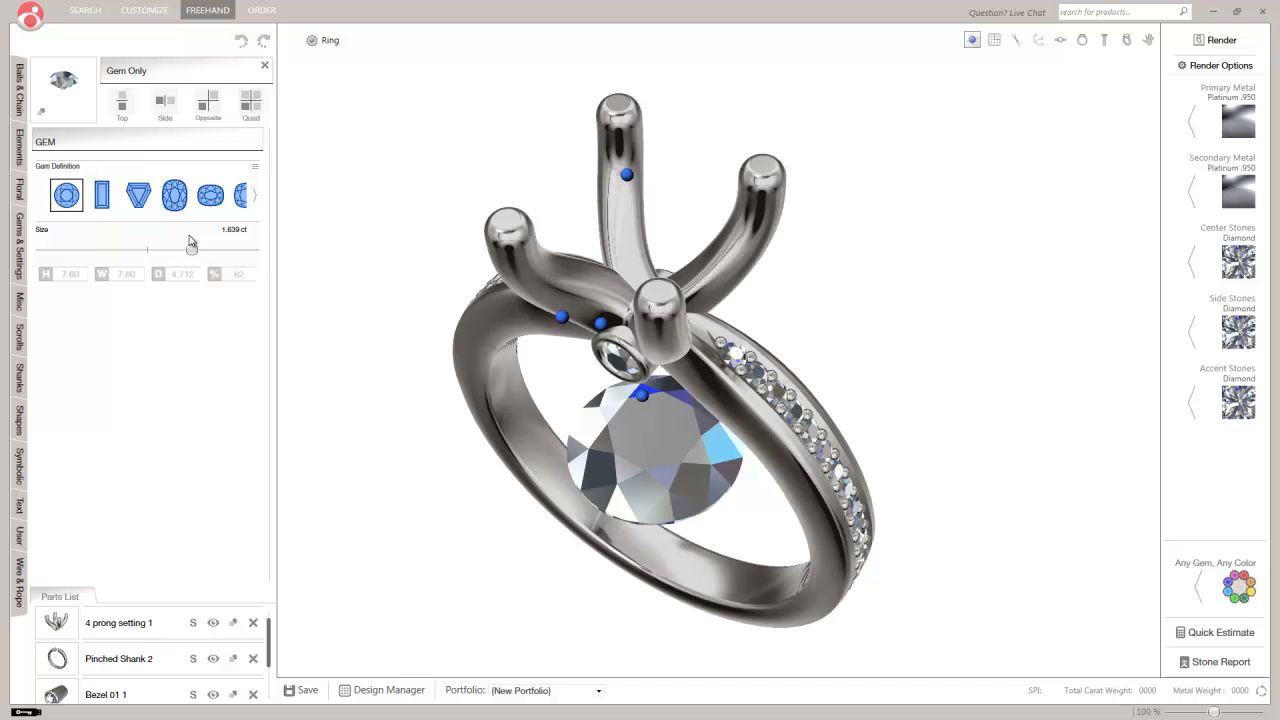
pyautogui.click(672, 424)
pyautogui.moveTo(652, 404); pyautogui.dragTo(620, 127)
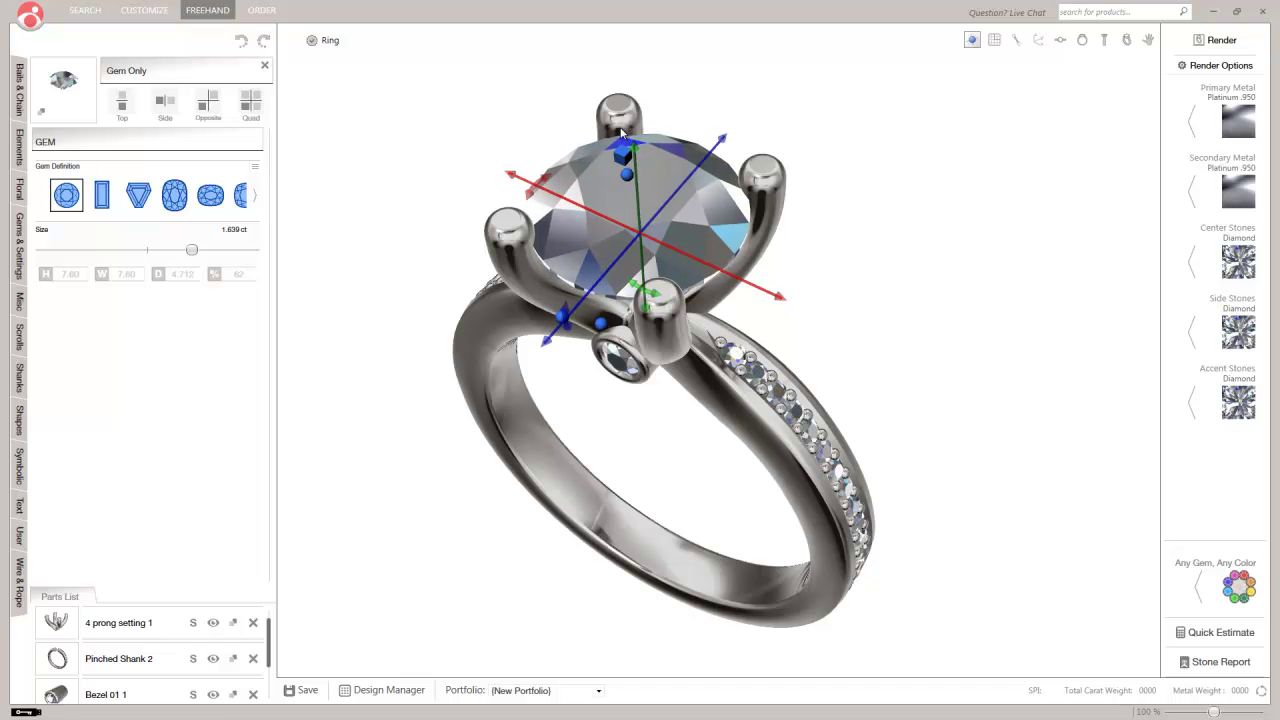
# - Set the center gem's size to 1.771 ct and lower it slightly so it seats between the prongs
pyautogui.moveTo(192, 252); pyautogui.dragTo(195, 252)
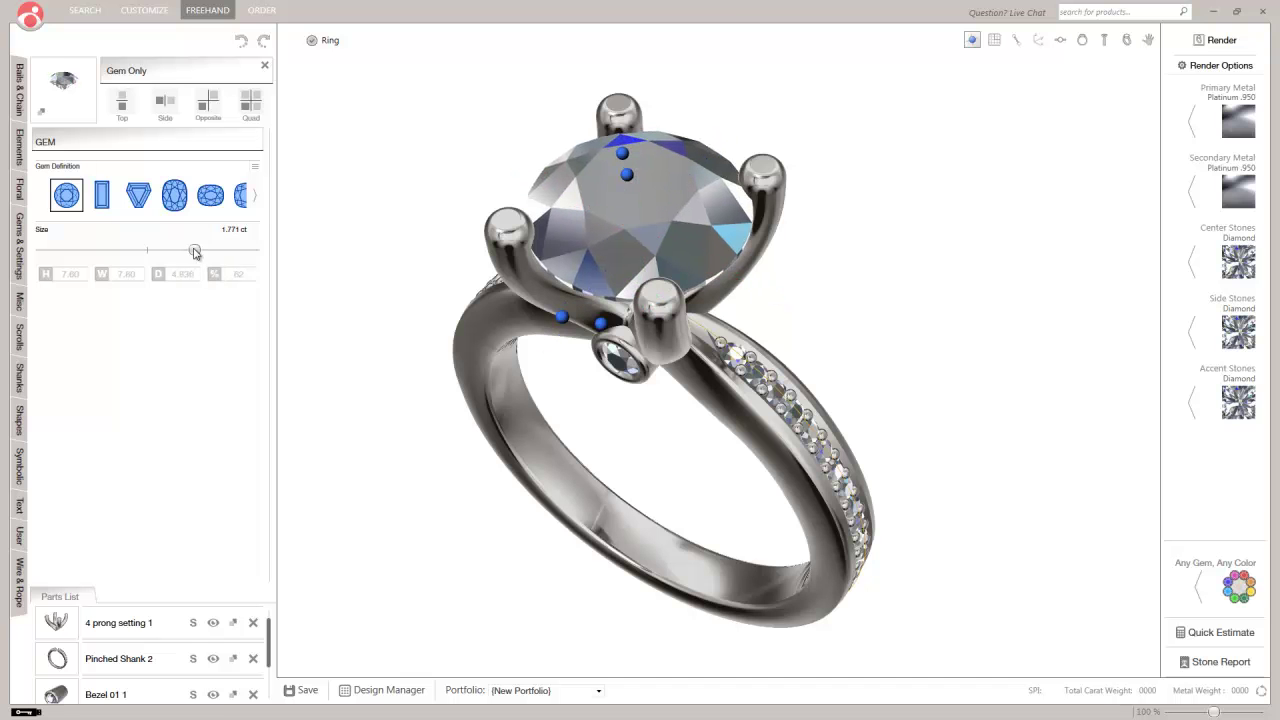
pyautogui.moveTo(446, 246); pyautogui.dragTo(497, 159, button='right')
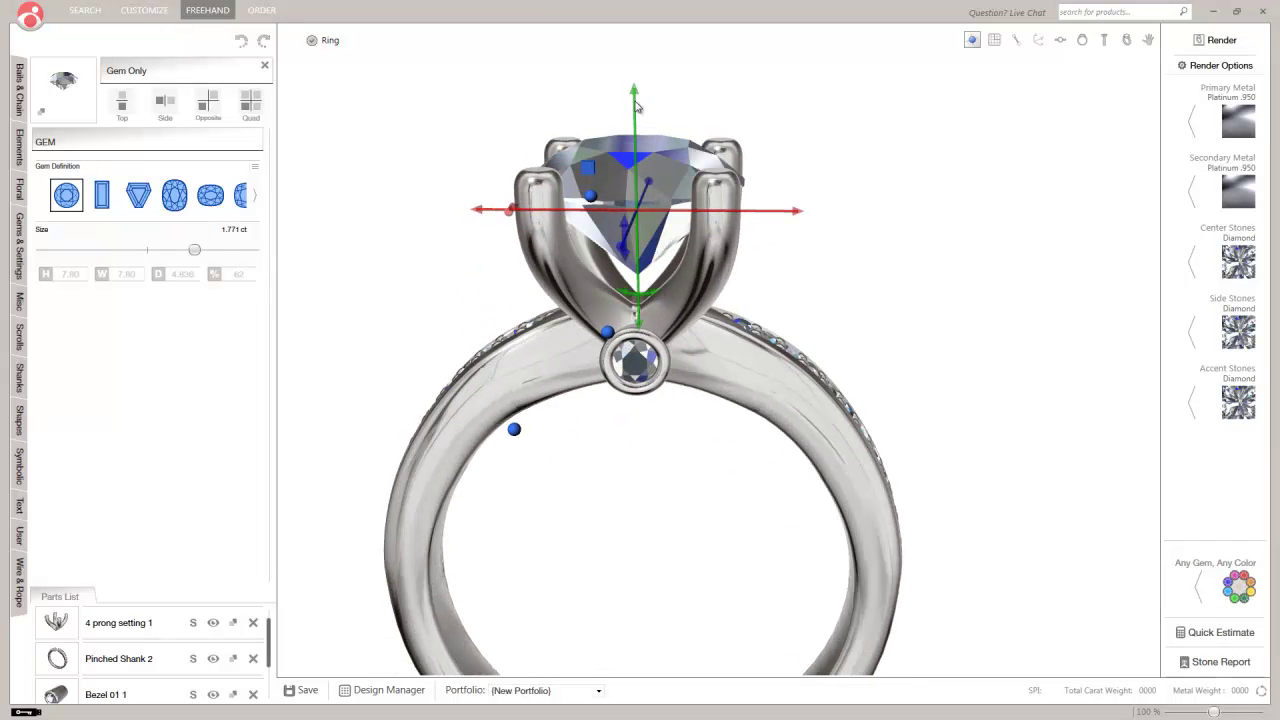
pyautogui.moveTo(635, 94); pyautogui.dragTo(635, 98)
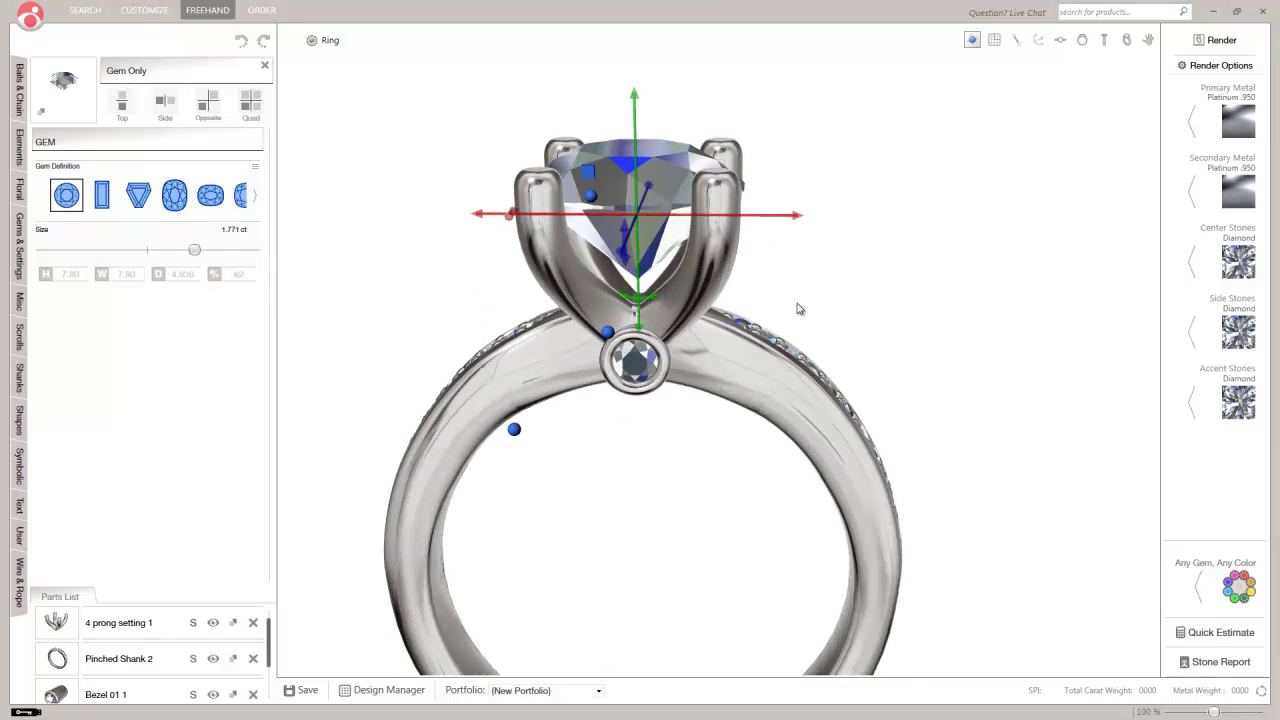
pyautogui.moveTo(797, 309); pyautogui.dragTo(834, 311)
pyautogui.scroll(4, 668, 283)
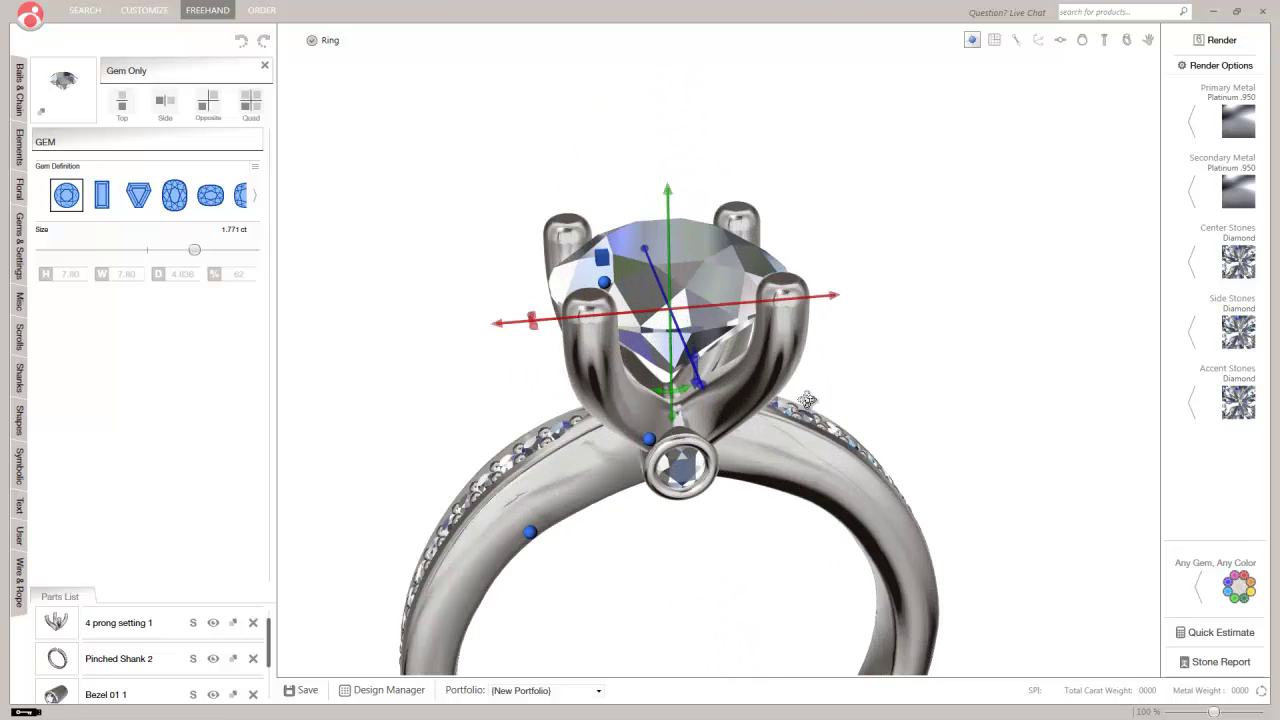
pyautogui.moveTo(806, 400); pyautogui.dragTo(530, 270)
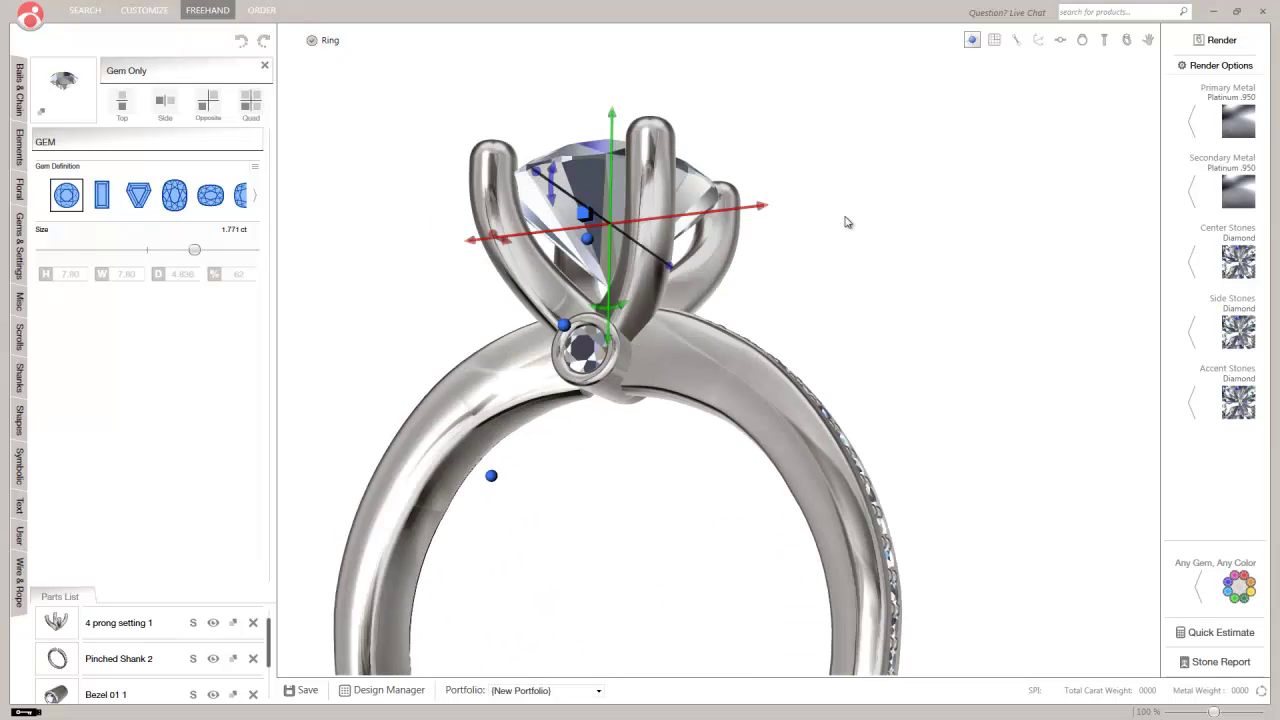
pyautogui.scroll(-3, 846, 220)
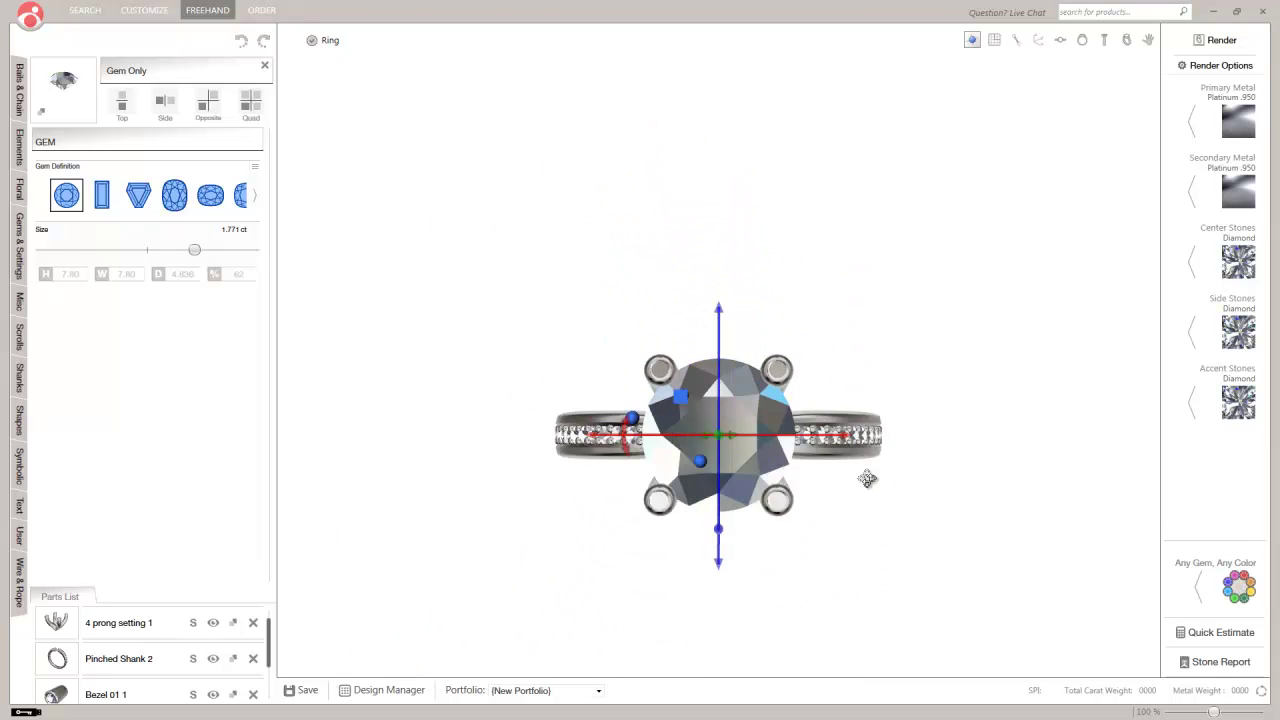